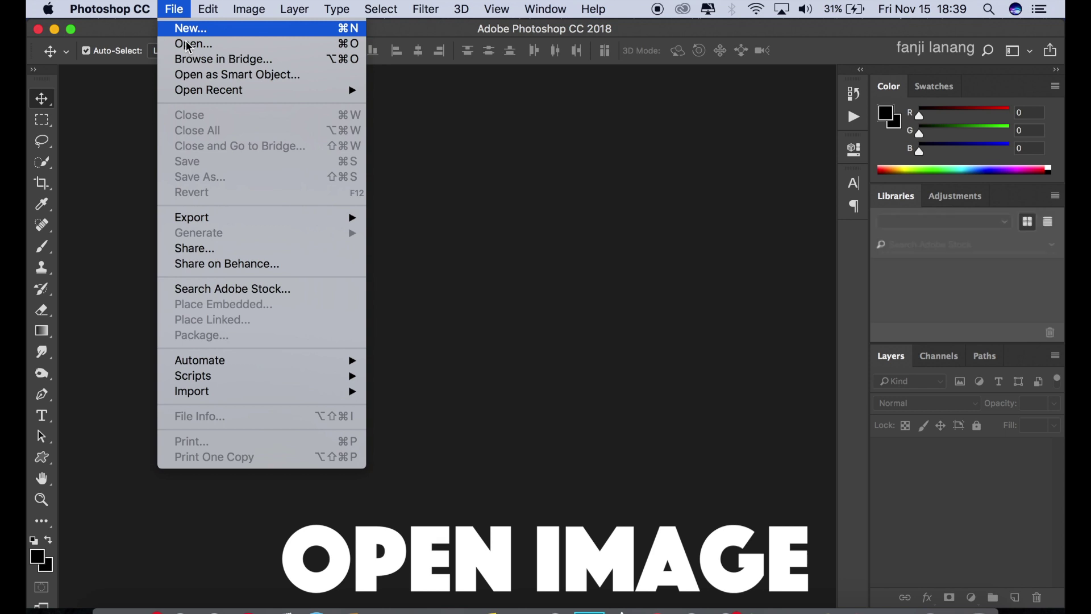
- Open the photo _GMP0434.jpg from the Desktop folder
{"action": "left_click", "coordinate": [190, 44]}
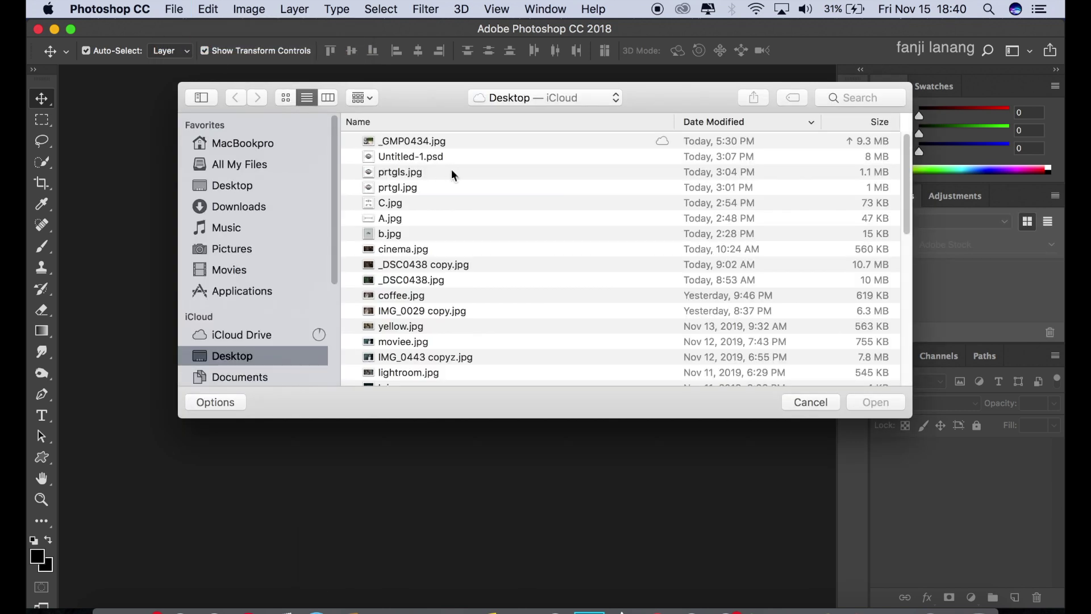
{"action": "left_click", "coordinate": [459, 141]}
{"action": "left_click", "coordinate": [896, 406]}
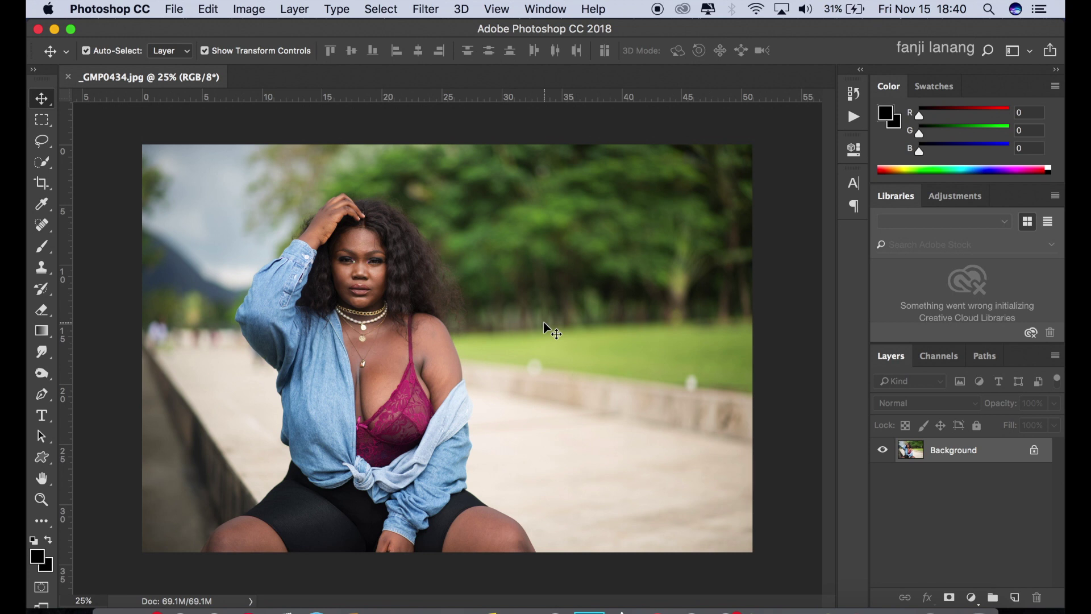
- Duplicate the Background layer as Background copy and undo the extra empty layer
{"action": "left_click_drag", "start_coordinate": [979, 452], "coordinate": [1017, 595]}
{"action": "left_click", "coordinate": [1017, 595]}
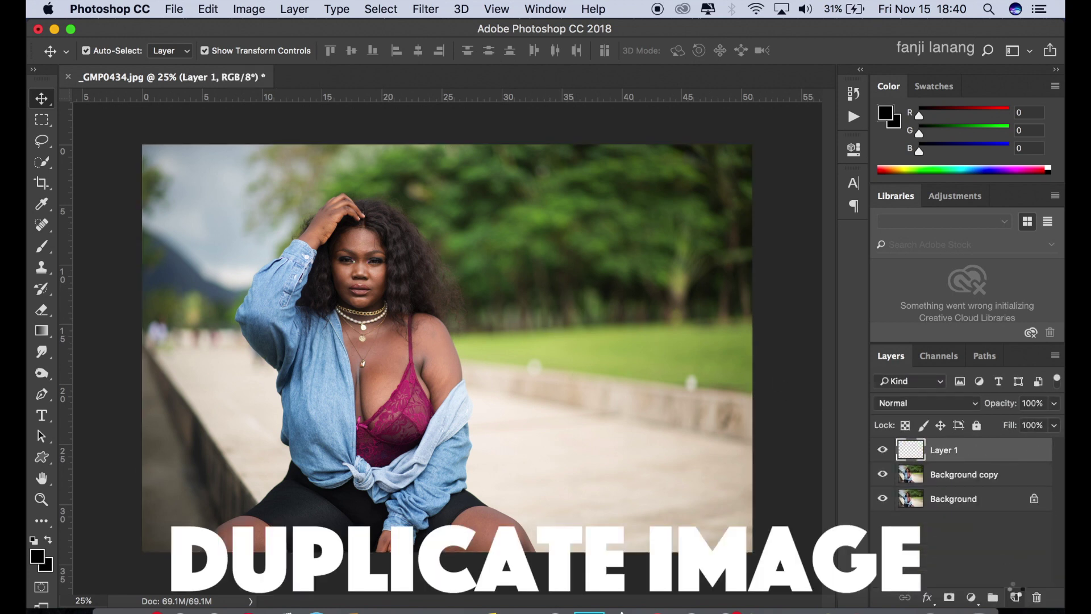
{"action": "key", "text": "super+z"}
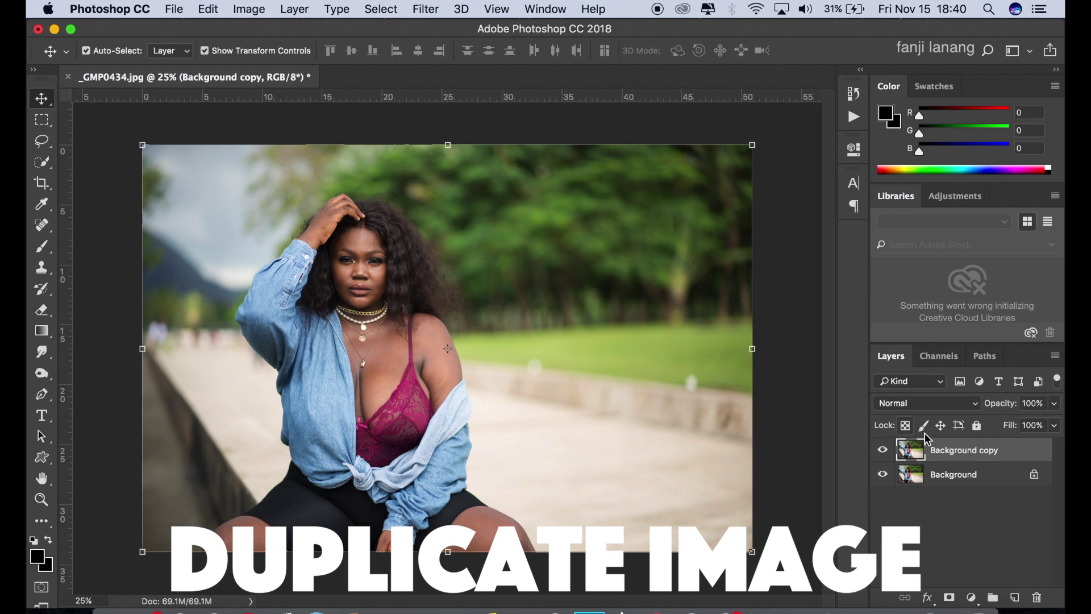
- Open the Camera Raw filter on the Background copy layer
{"action": "left_click", "coordinate": [426, 11]}
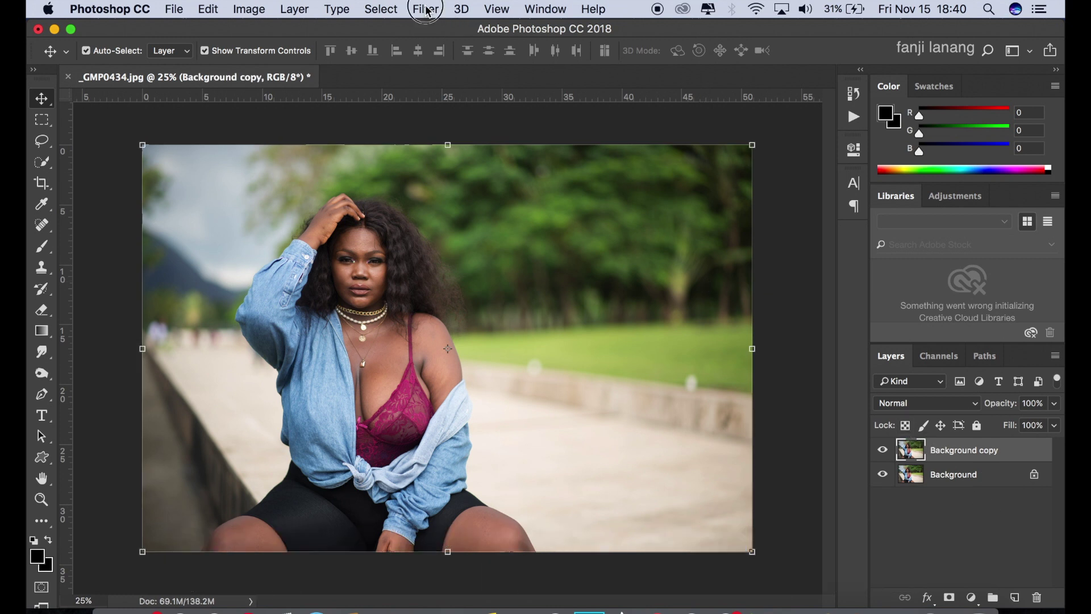
{"action": "left_click", "coordinate": [430, 16]}
{"action": "left_click", "coordinate": [428, 10]}
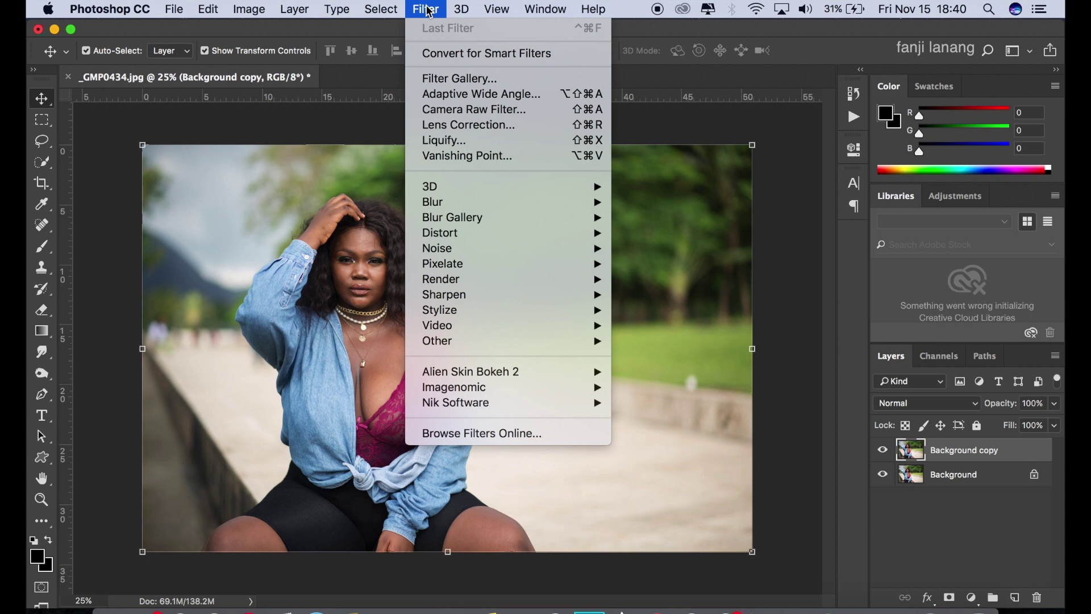
{"action": "left_click", "coordinate": [470, 111]}
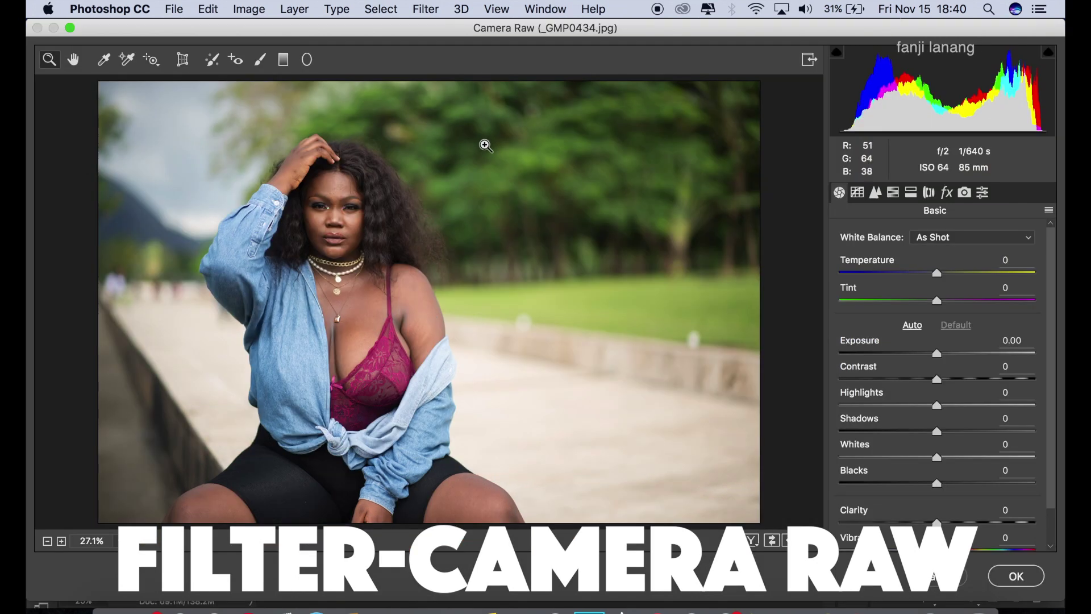
- Lower the photo's Exposure to -0.40 and its Contrast to -30 in the Basic adjustments
{"action": "left_click", "coordinate": [928, 353]}
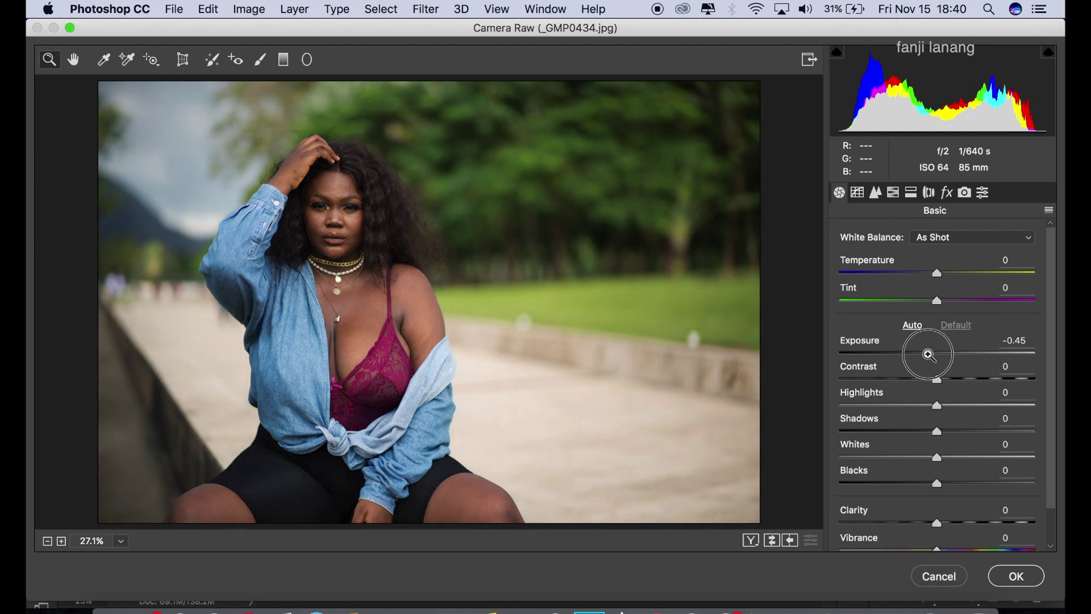
{"action": "left_click_drag", "start_coordinate": [929, 355], "coordinate": [929, 356]}
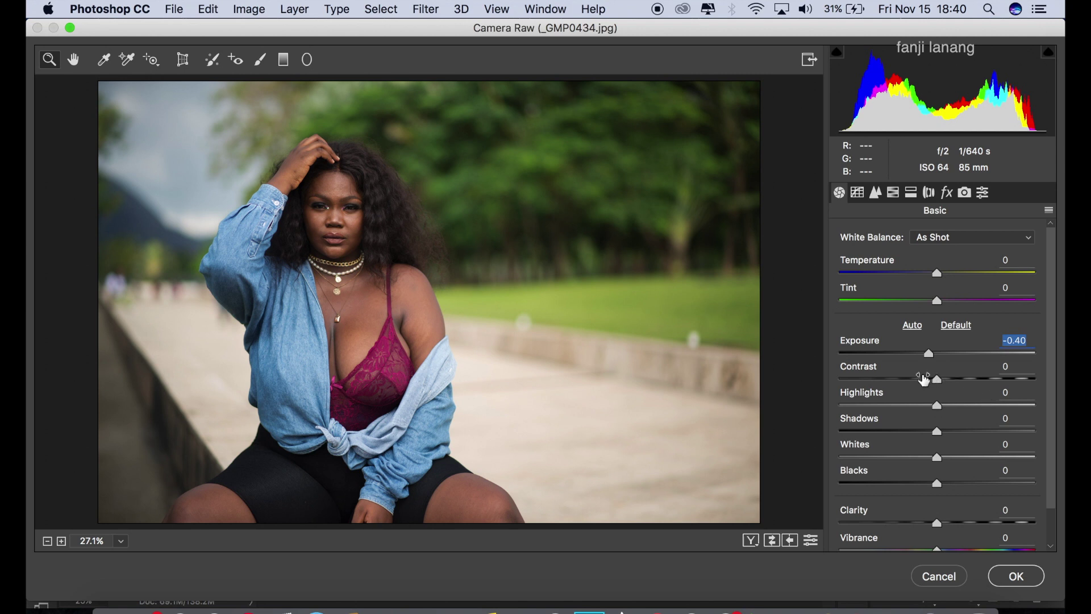
{"action": "left_click", "coordinate": [922, 378]}
{"action": "left_click_drag", "start_coordinate": [923, 380], "coordinate": [910, 384]}
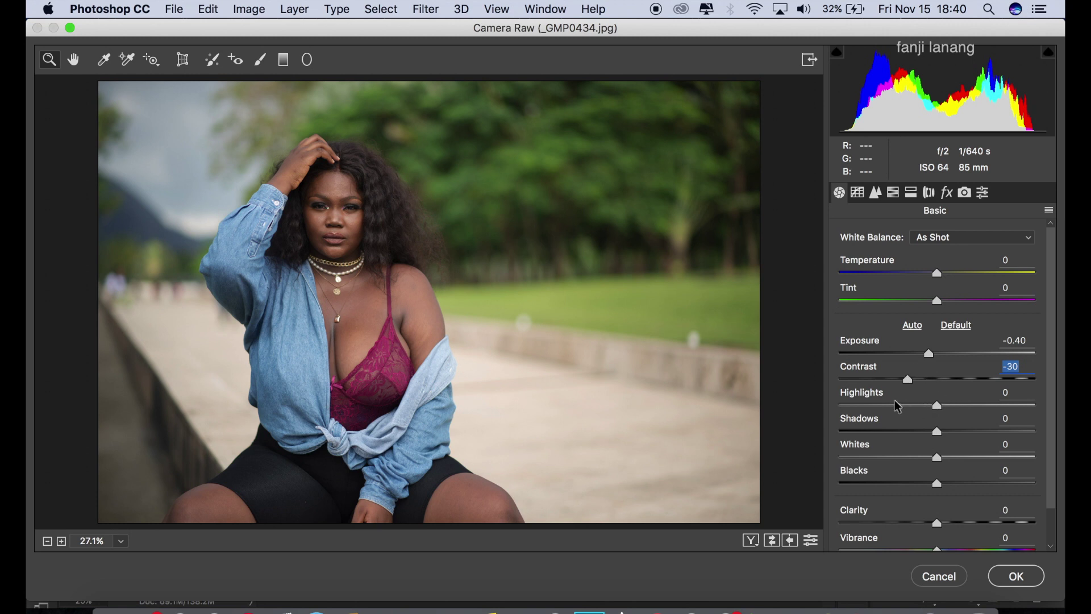
- Set the Basic Highlights to -35 and Shadows to +40
{"action": "left_click_drag", "start_coordinate": [903, 410], "coordinate": [906, 412]}
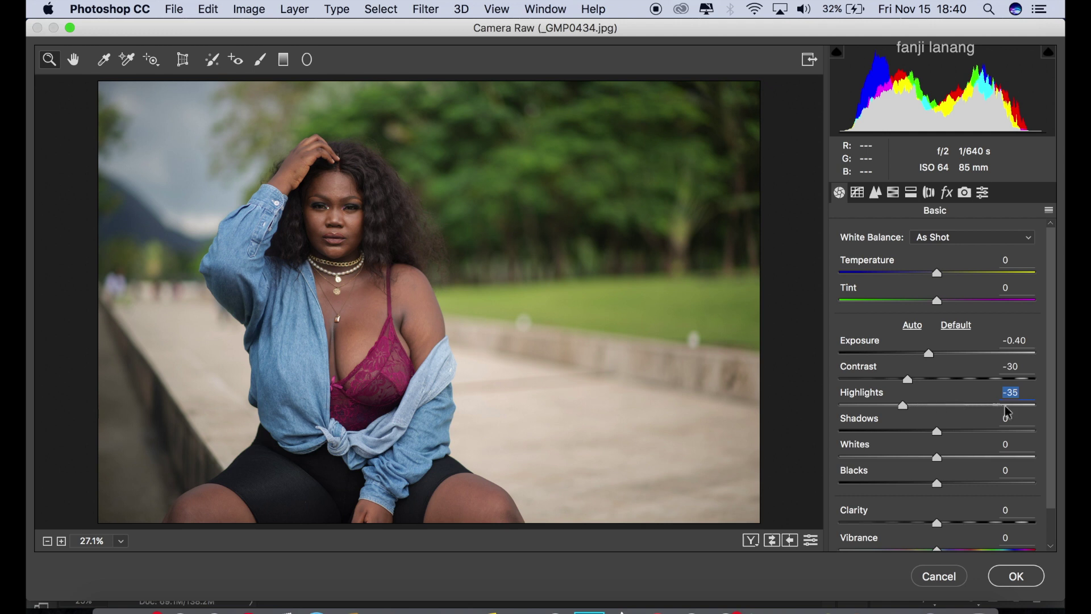
{"action": "left_click_drag", "start_coordinate": [957, 432], "coordinate": [976, 431]}
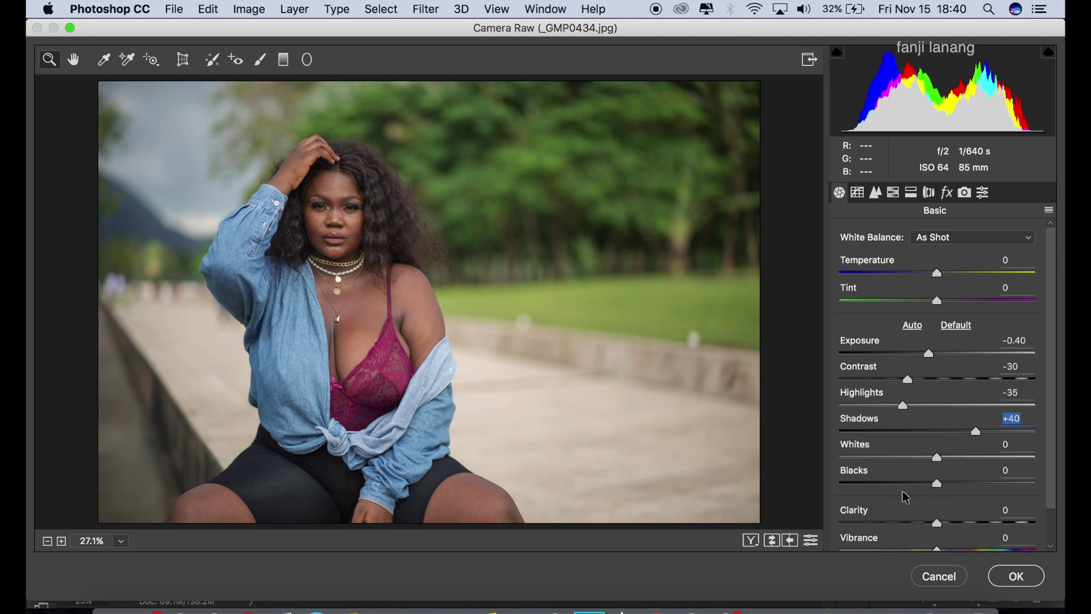
{"action": "left_click_drag", "start_coordinate": [1050, 433], "coordinate": [1048, 494]}
{"action": "mouse_move", "coordinate": [938, 510]}
{"action": "left_mouse_down"}
{"action": "mouse_move", "coordinate": [947, 517]}
{"action": "mouse_move", "coordinate": [935, 546]}
{"action": "mouse_move", "coordinate": [941, 512]}
{"action": "left_mouse_up"}
- Raise the Lights slightly and lower the Shadows of the parametric tone curve
{"action": "left_click", "coordinate": [859, 194]}
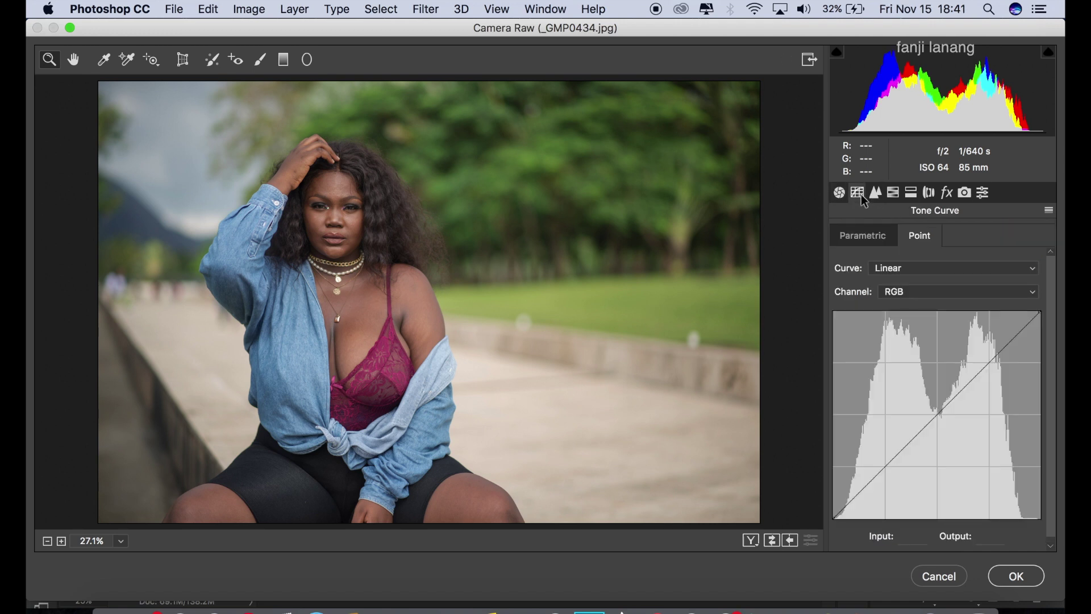
{"action": "left_click", "coordinate": [866, 235]}
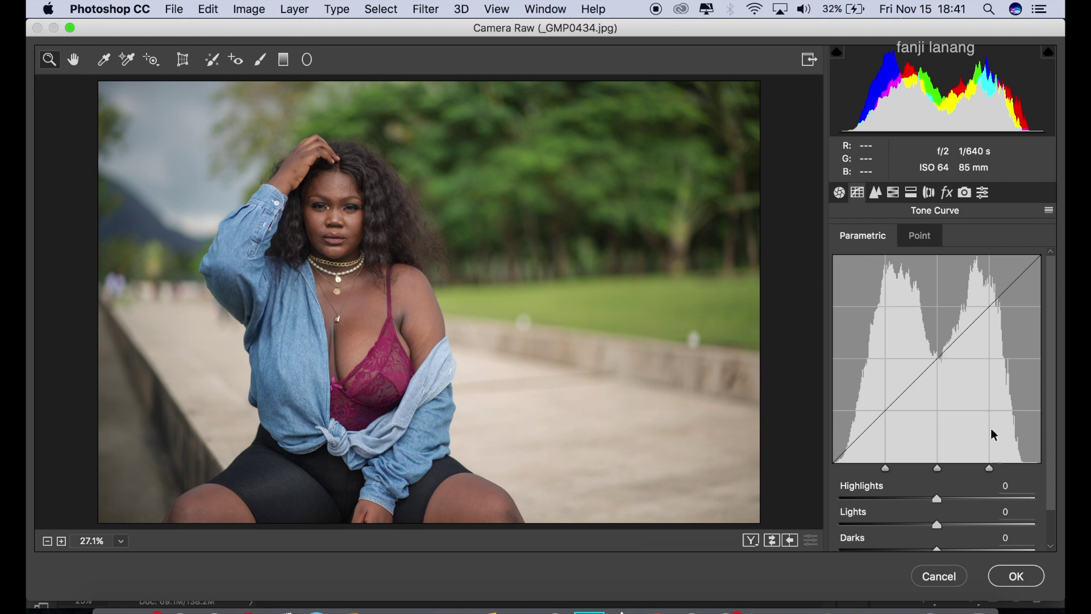
{"action": "scroll", "coordinate": [1060, 462], "scroll_direction": "down", "scroll_amount": 3}
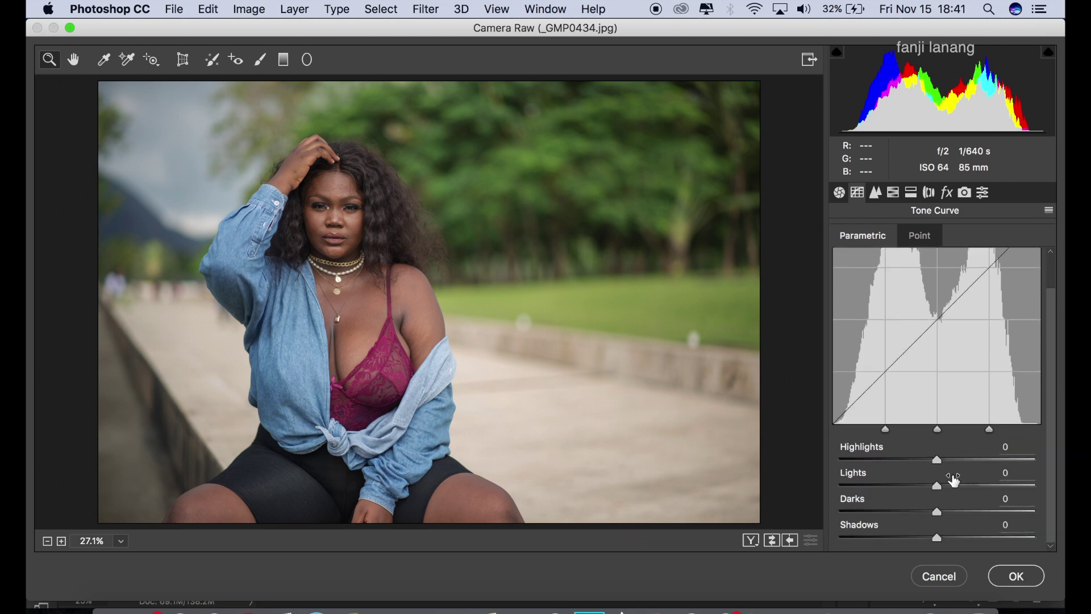
{"action": "left_click_drag", "start_coordinate": [938, 486], "coordinate": [947, 486]}
{"action": "left_click_drag", "start_coordinate": [935, 537], "coordinate": [917, 544]}
- Shape the RGB point curve with a lifted black point of about 14, a shadow point at 24/25 and a midpoint at 127/126
{"action": "mouse_move", "coordinate": [995, 419]}
{"action": "left_click", "coordinate": [928, 236]}
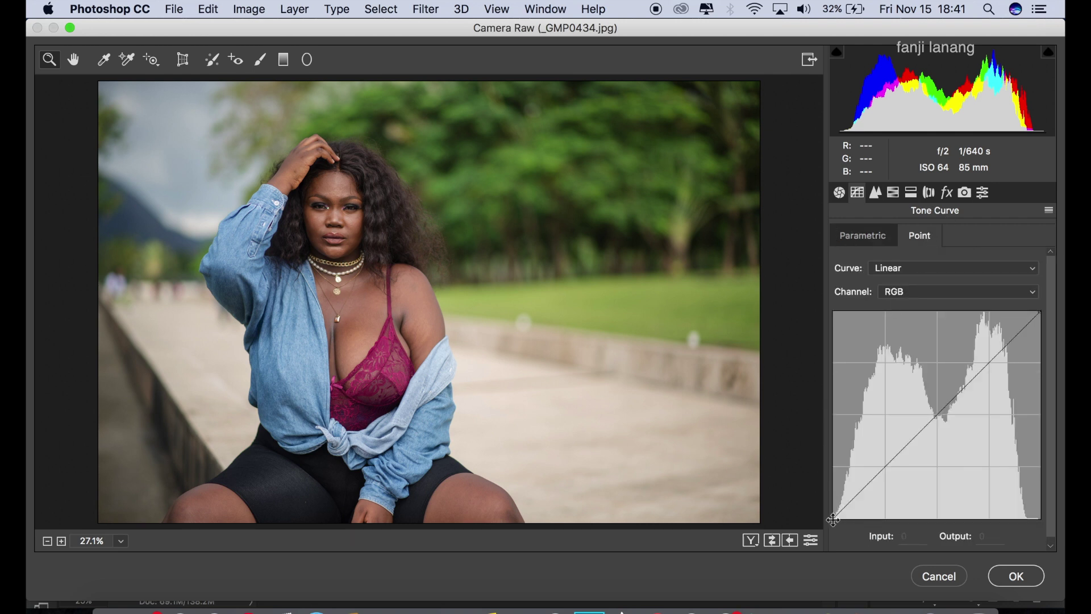
{"action": "left_click_drag", "start_coordinate": [833, 520], "coordinate": [822, 507]}
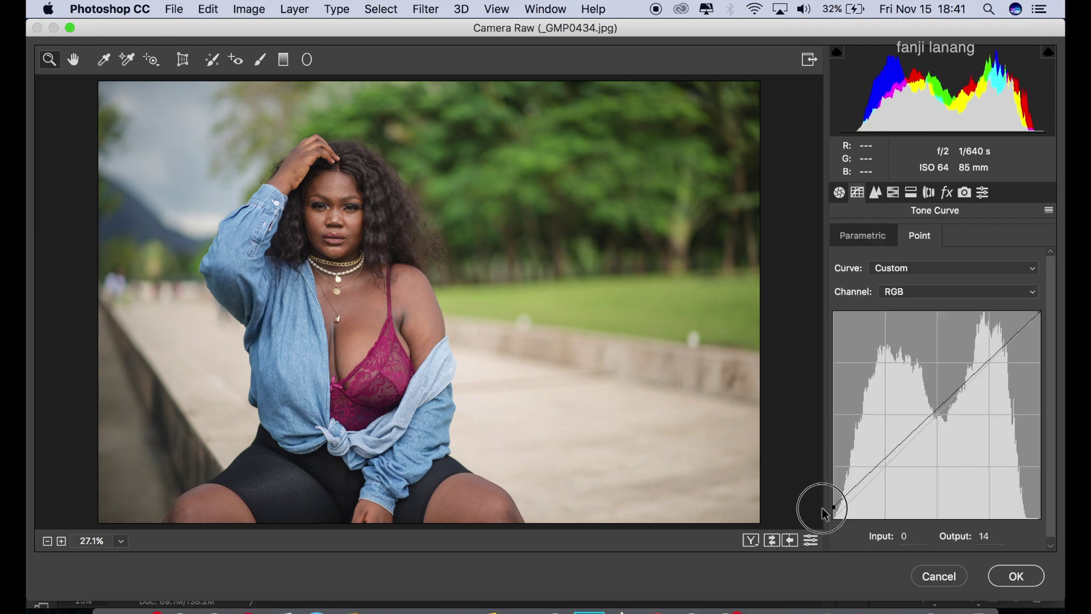
{"action": "left_click", "coordinate": [845, 497]}
{"action": "left_click_drag", "start_coordinate": [845, 495], "coordinate": [852, 498]}
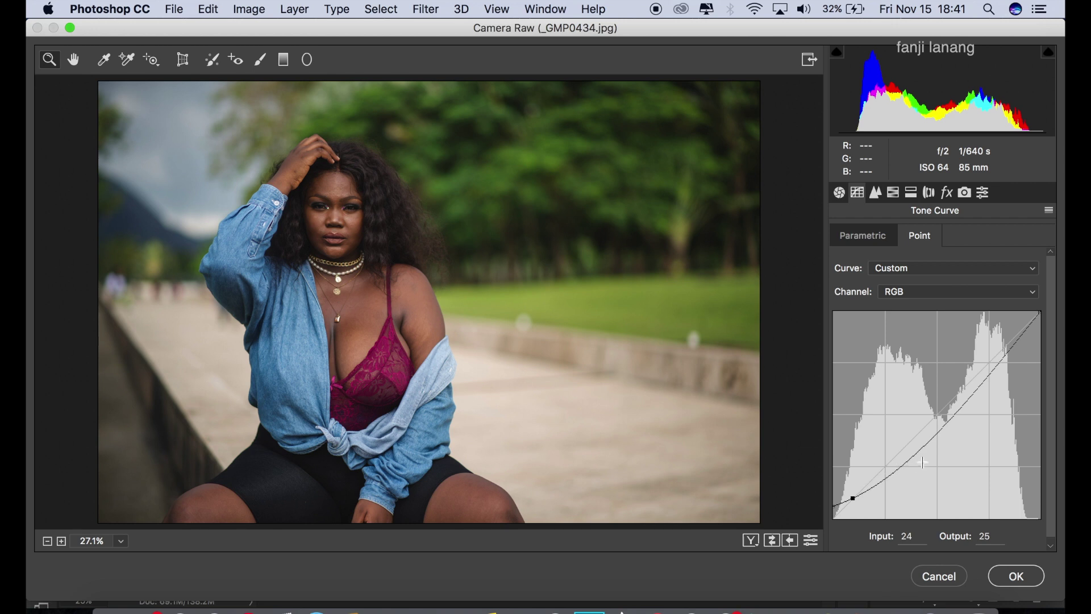
{"action": "left_click_drag", "start_coordinate": [937, 433], "coordinate": [936, 415]}
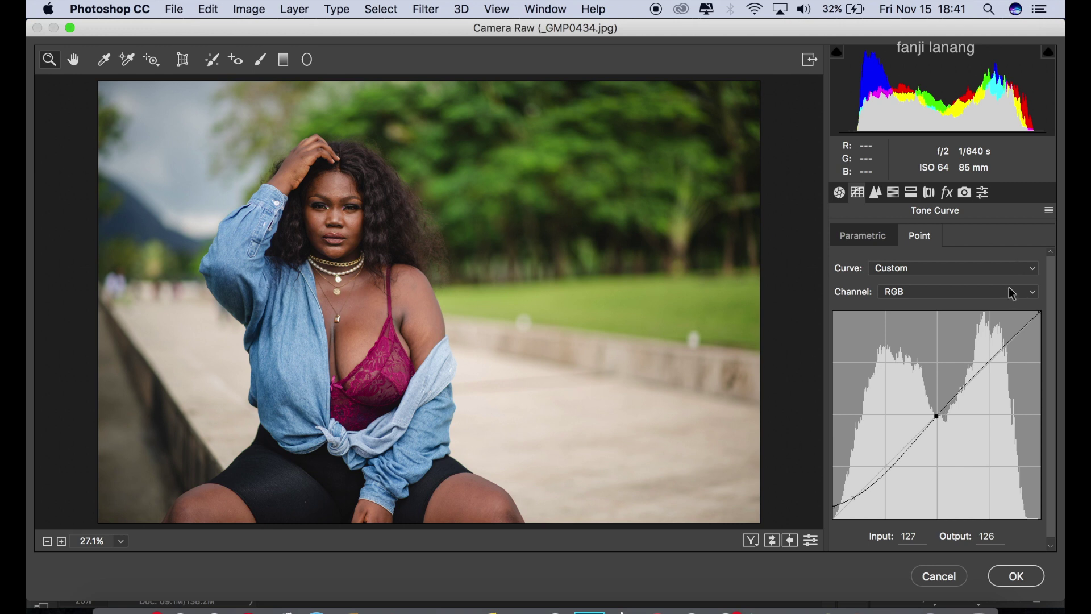
- Set the HSL hue of Reds to -1, Oranges to -5 and Yellows to -78
{"action": "left_click", "coordinate": [878, 193]}
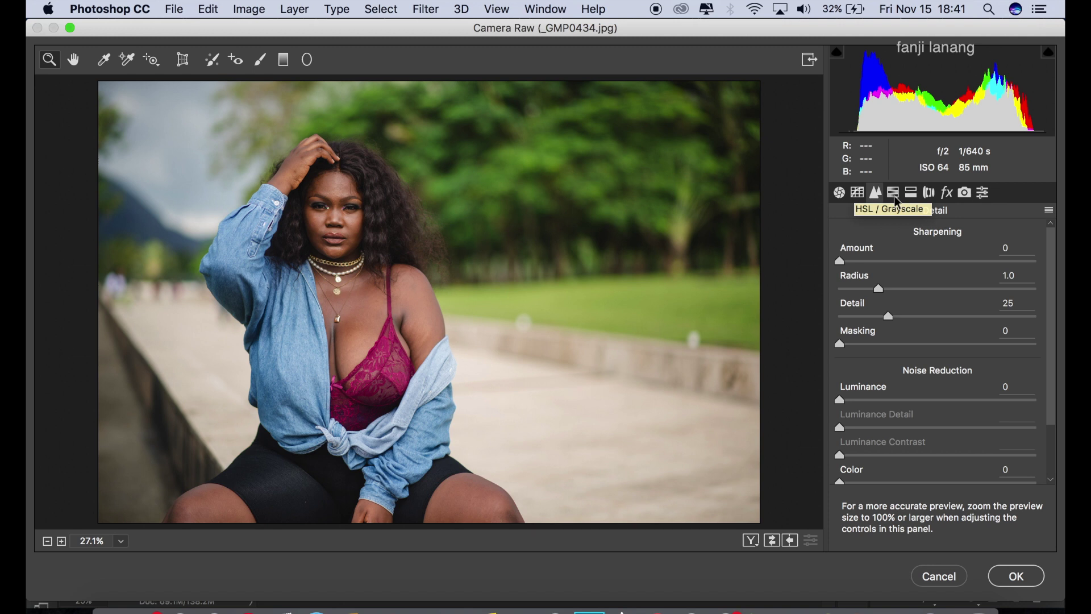
{"action": "left_click", "coordinate": [893, 193]}
{"action": "left_click", "coordinate": [867, 263]}
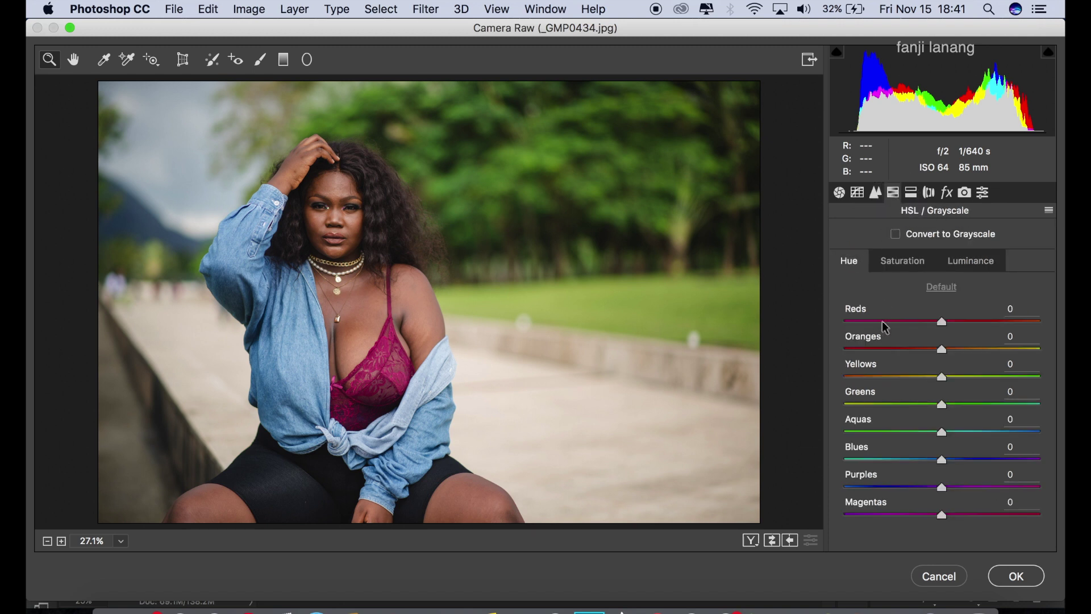
{"action": "left_click_drag", "start_coordinate": [939, 327], "coordinate": [937, 355]}
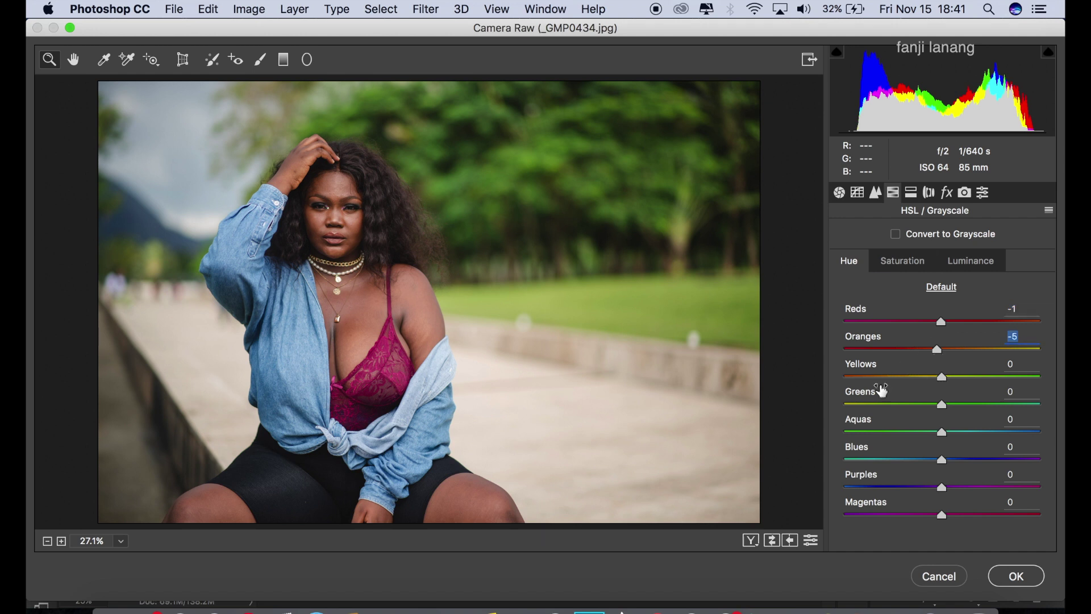
{"action": "left_click", "coordinate": [870, 380]}
{"action": "left_click_drag", "start_coordinate": [870, 381], "coordinate": [866, 379]}
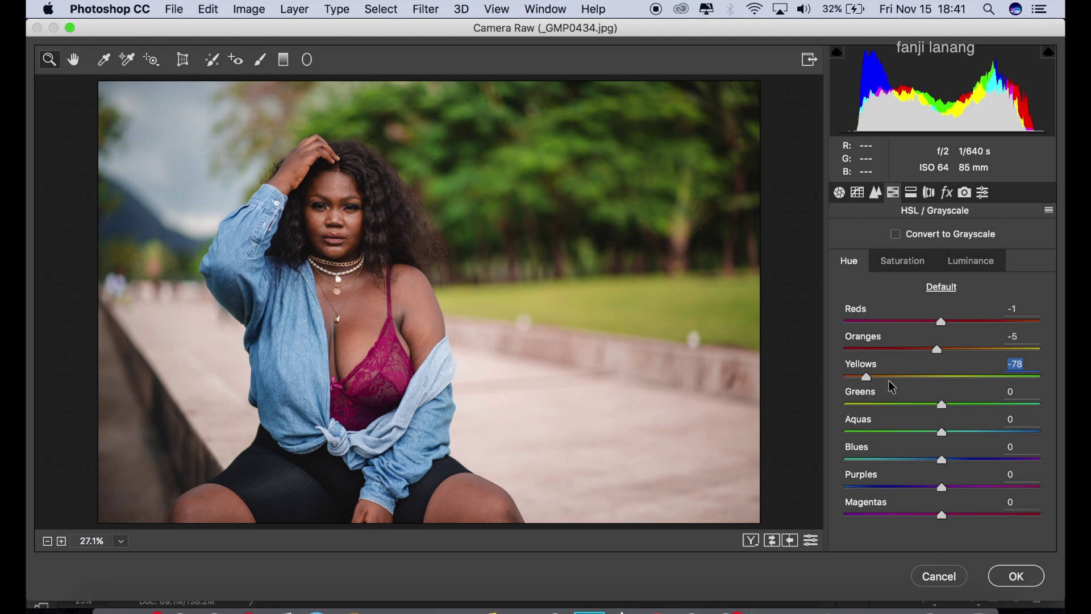
- Set the HSL hue of Greens and Aquas to -100 and raise the hue of Blues
{"action": "left_click", "coordinate": [844, 406]}
{"action": "left_click", "coordinate": [842, 433]}
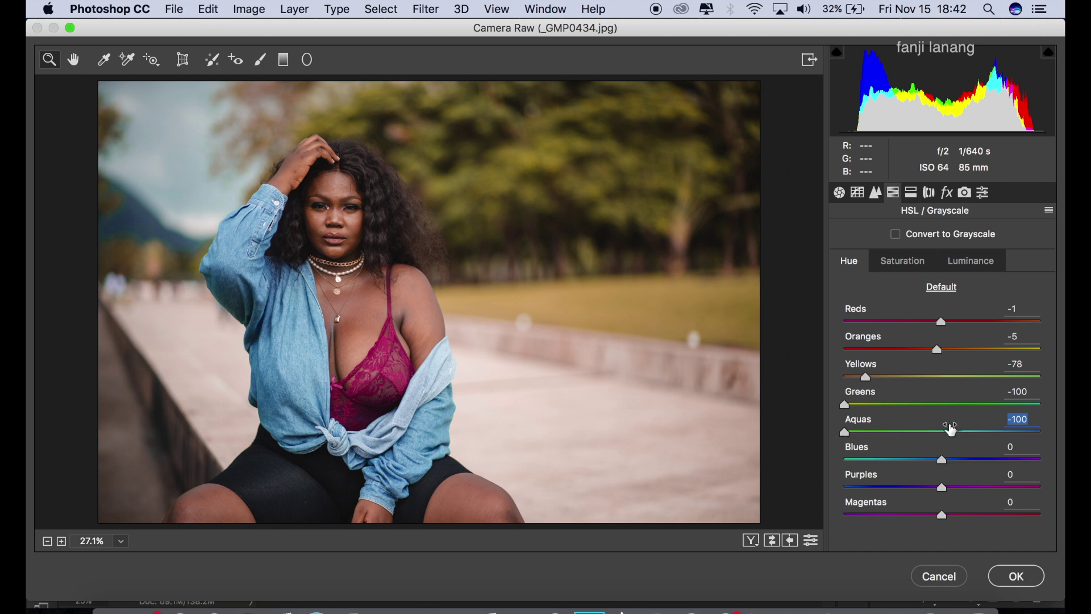
{"action": "left_click_drag", "start_coordinate": [943, 459], "coordinate": [972, 464]}
- Set the HSL saturation of Reds to +4, Oranges to +26, Yellows to -67, Greens to -57 and Aquas to -50
{"action": "left_click", "coordinate": [912, 265]}
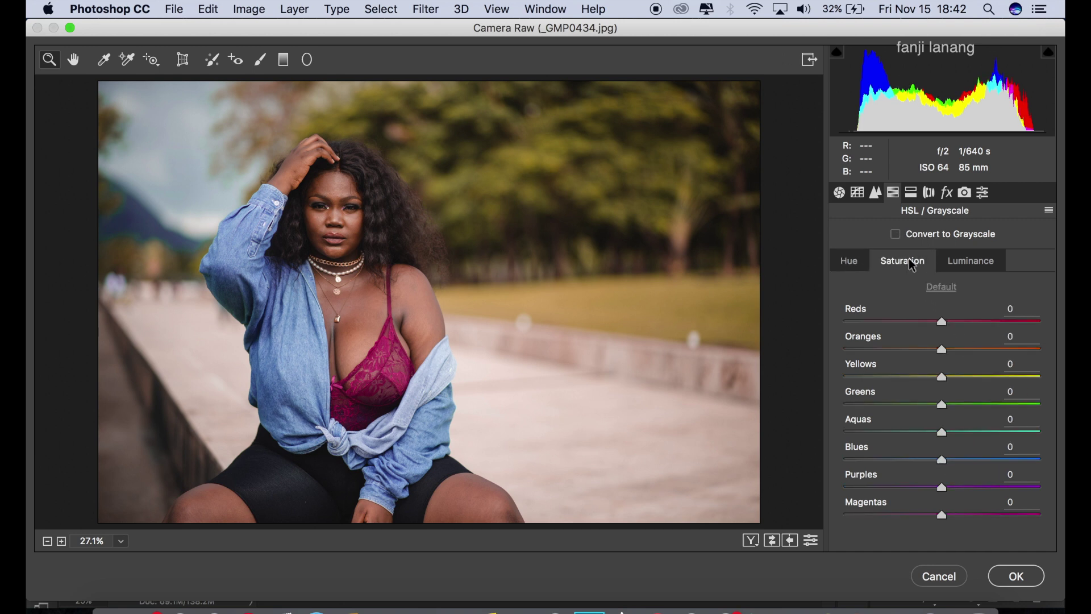
{"action": "left_click_drag", "start_coordinate": [949, 323], "coordinate": [961, 355]}
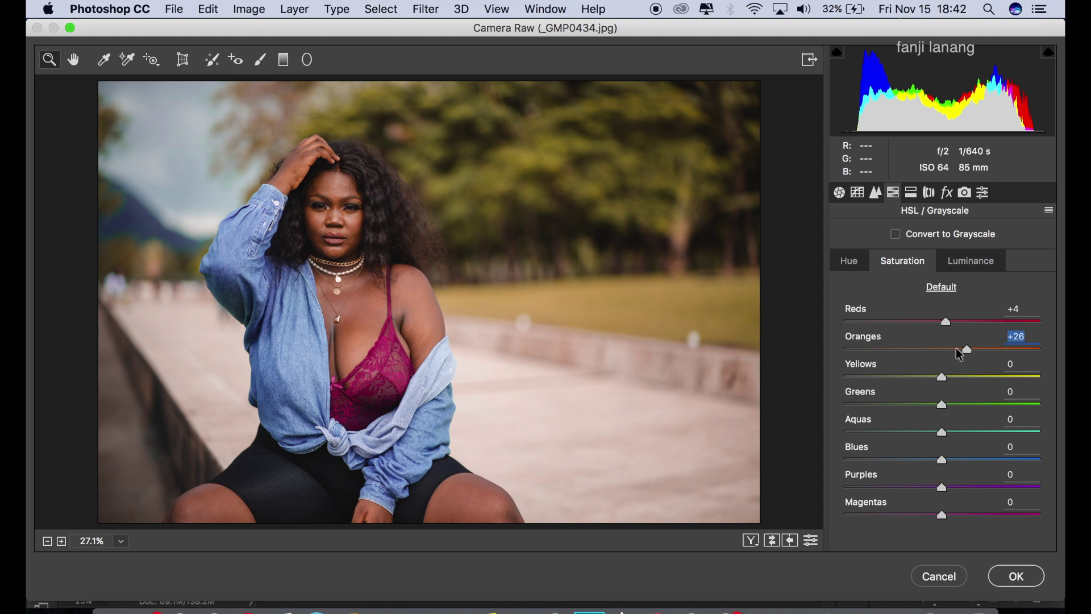
{"action": "left_click_drag", "start_coordinate": [892, 379], "coordinate": [896, 444]}
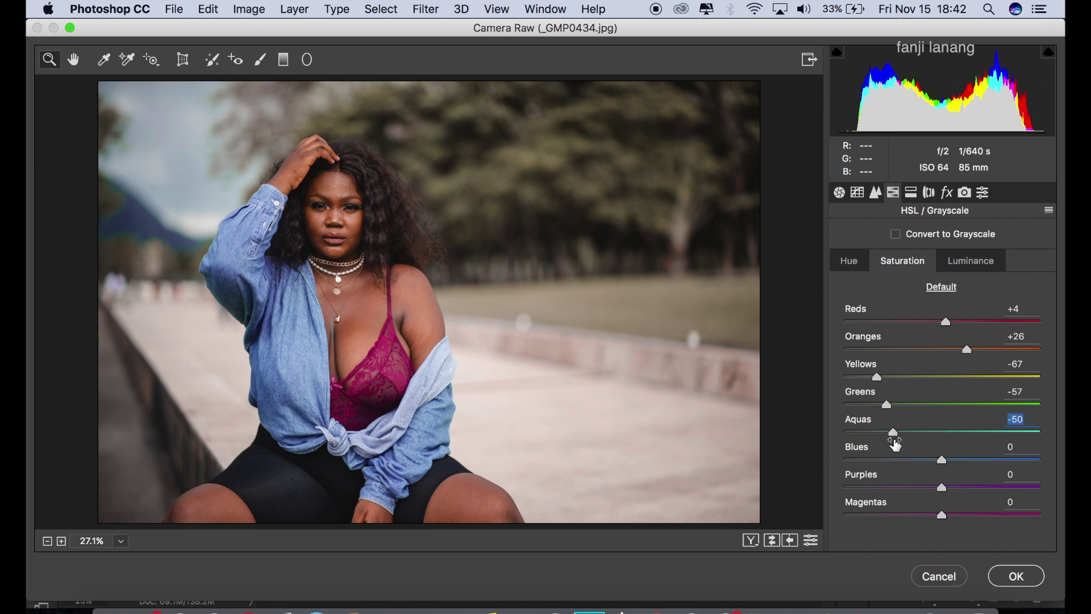
- Set the HSL luminance of Yellows and Greens to -100 and of Aquas to -7
{"action": "left_click", "coordinate": [969, 264]}
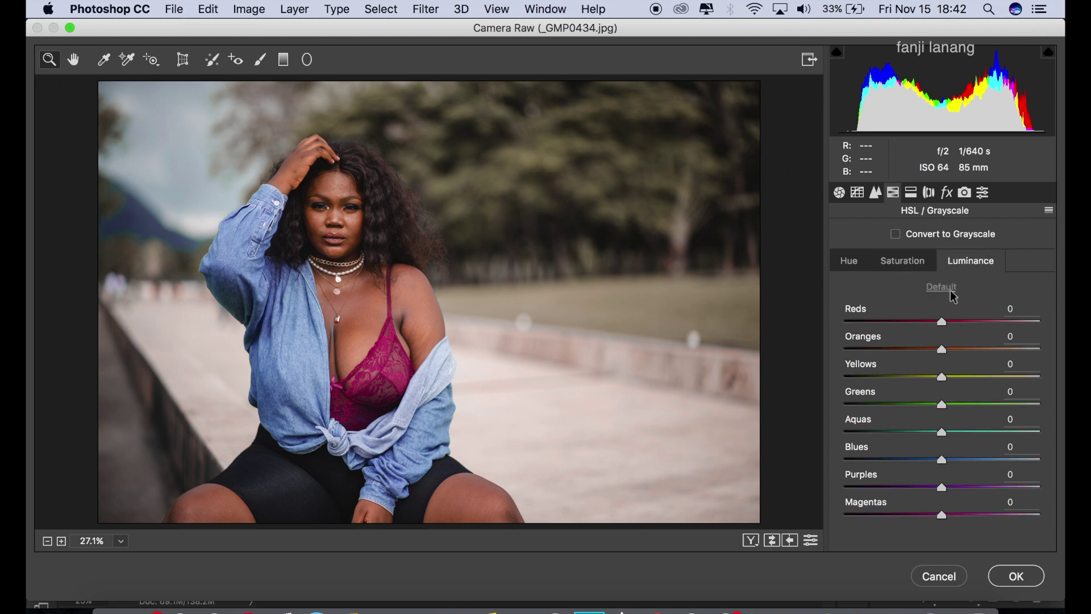
{"action": "left_click_drag", "start_coordinate": [894, 379], "coordinate": [814, 413]}
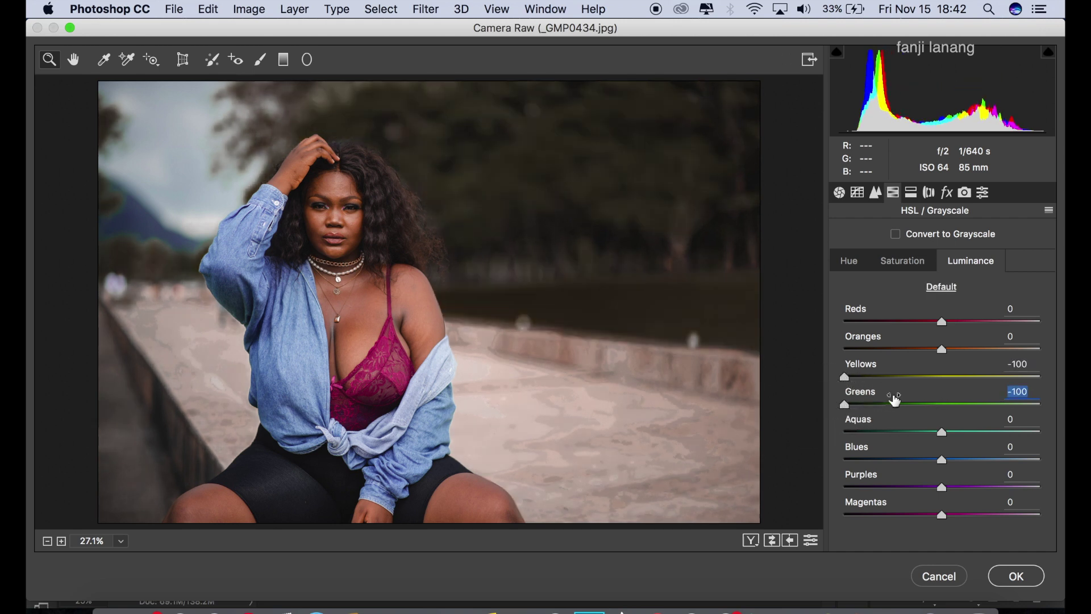
{"action": "left_click_drag", "start_coordinate": [944, 441], "coordinate": [935, 445]}
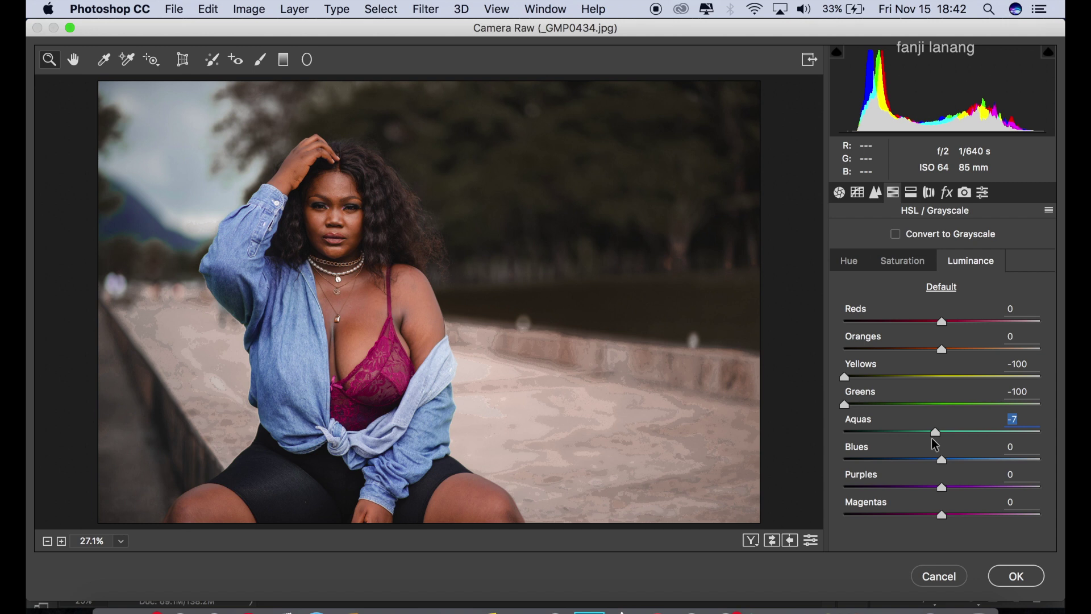
- Apply split toning with highlights at hue 195, saturation 10 and shadows at hue 15, saturation 4
{"action": "left_click", "coordinate": [910, 193]}
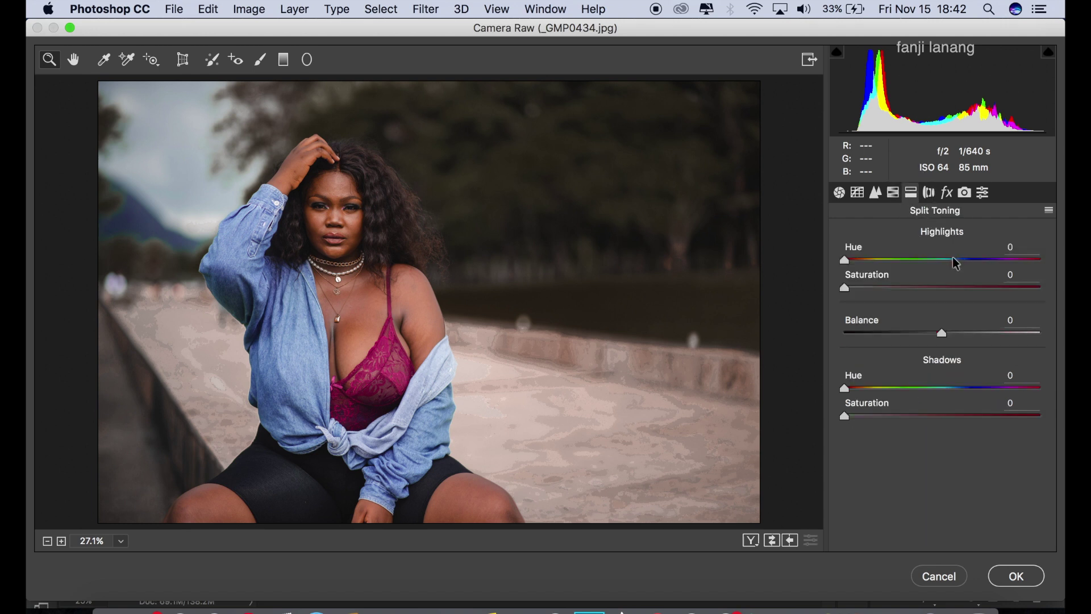
{"action": "left_click", "coordinate": [936, 260]}
{"action": "left_click_drag", "start_coordinate": [939, 265], "coordinate": [954, 268]}
{"action": "left_click_drag", "start_coordinate": [858, 287], "coordinate": [866, 293]}
{"action": "left_click_drag", "start_coordinate": [852, 387], "coordinate": [858, 425]}
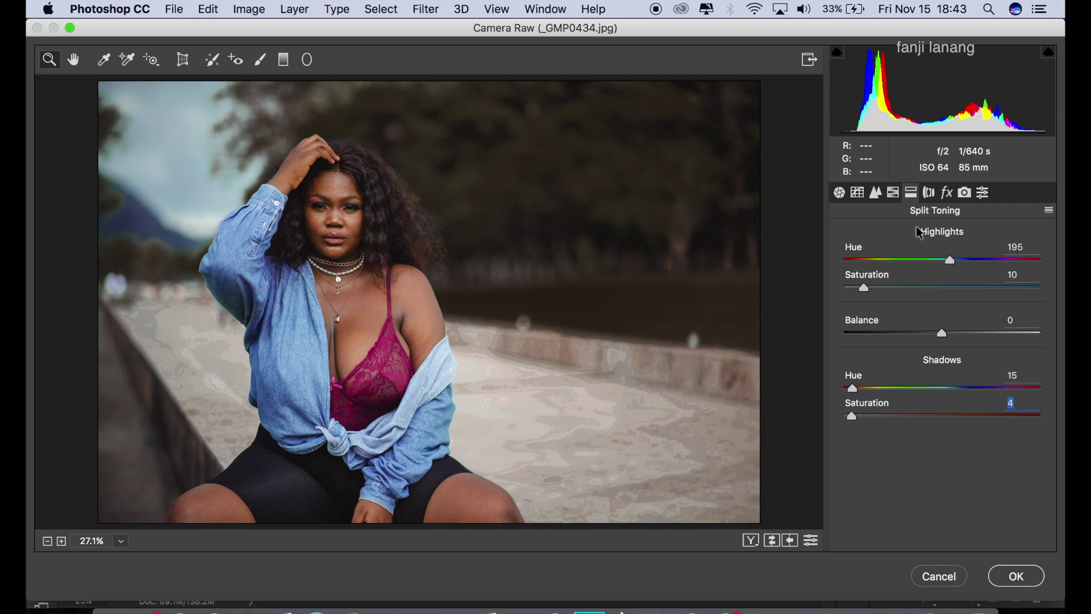
- Calibrate the camera colors with Red Primary hue +45, Green Primary hue +100, Blue Primary hue -30 and saturation +33, and apply the Camera Raw filter
{"action": "left_click", "coordinate": [933, 197]}
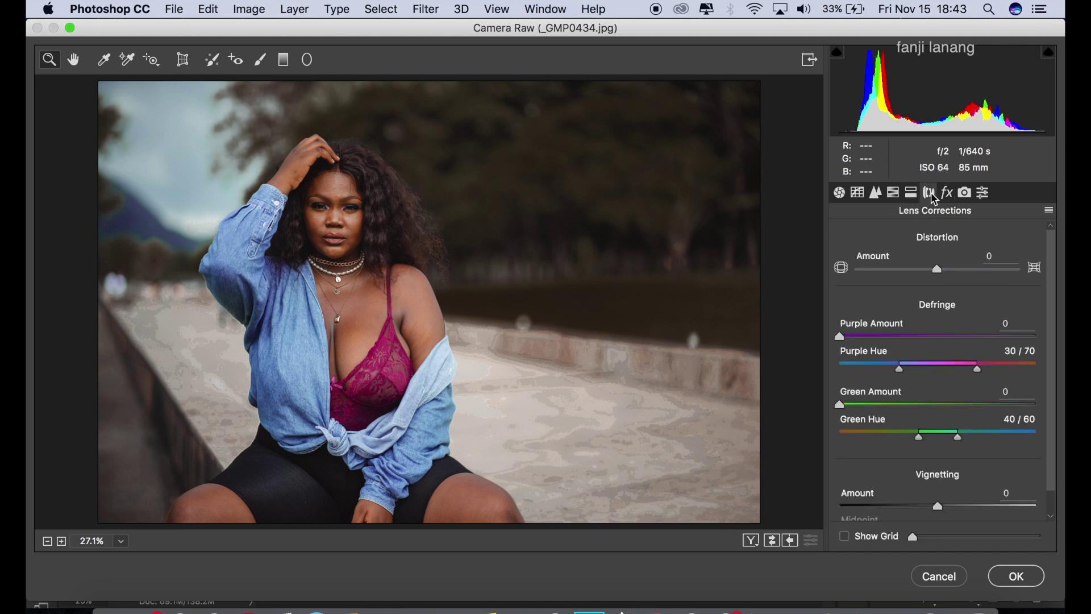
{"action": "left_click", "coordinate": [947, 196]}
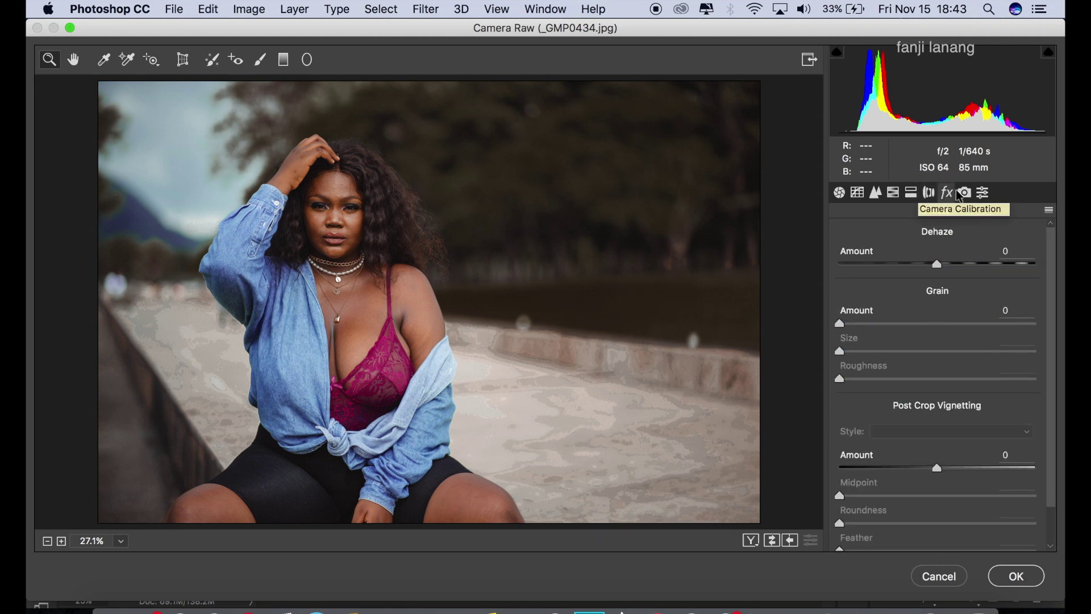
{"action": "left_click", "coordinate": [961, 194]}
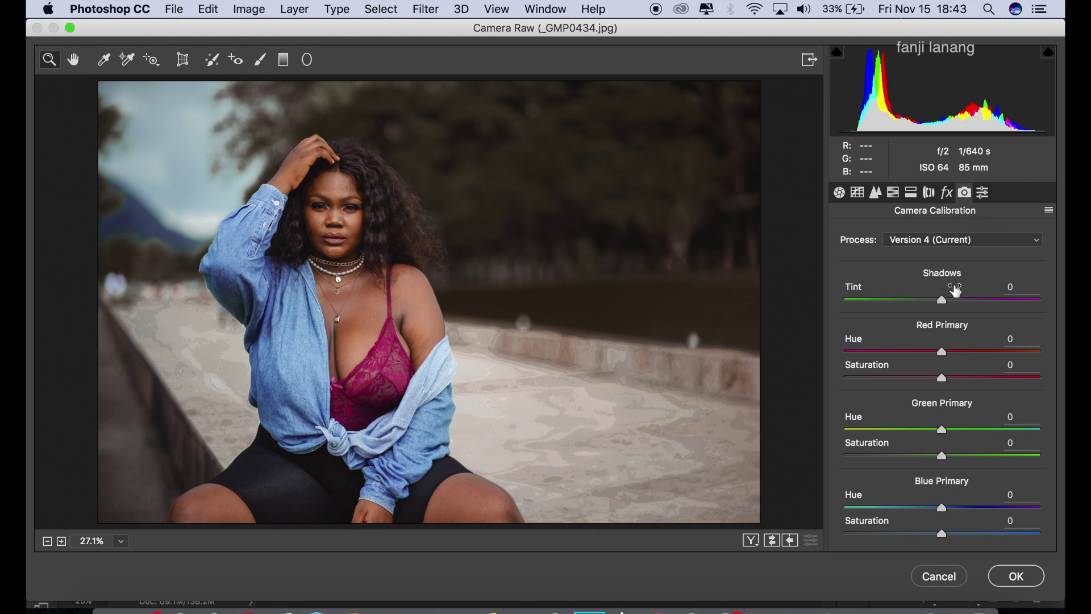
{"action": "left_click_drag", "start_coordinate": [974, 353], "coordinate": [987, 358]}
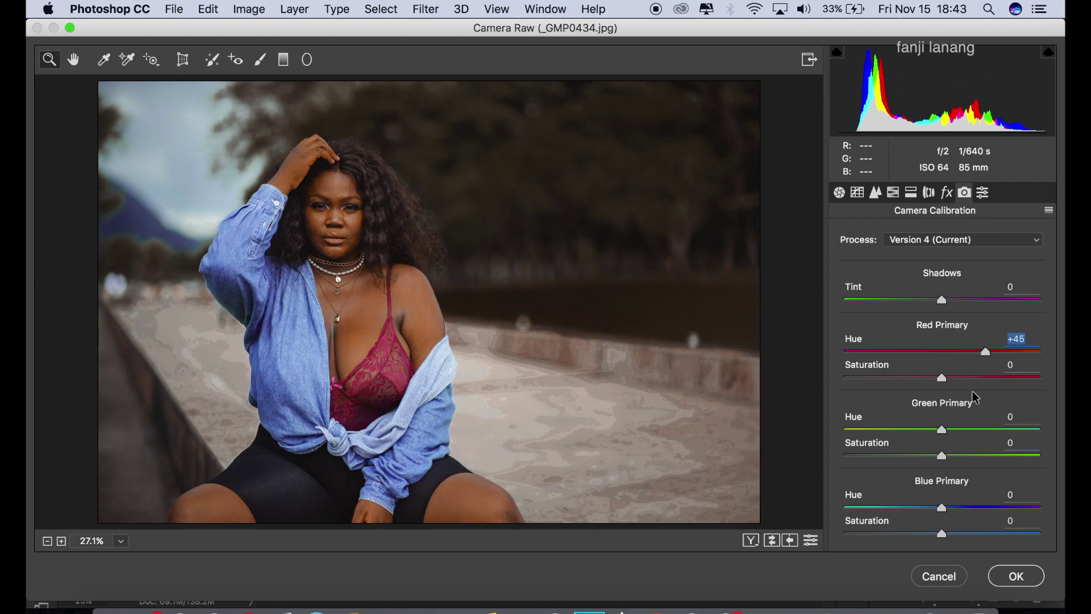
{"action": "left_click_drag", "start_coordinate": [975, 429], "coordinate": [1061, 441]}
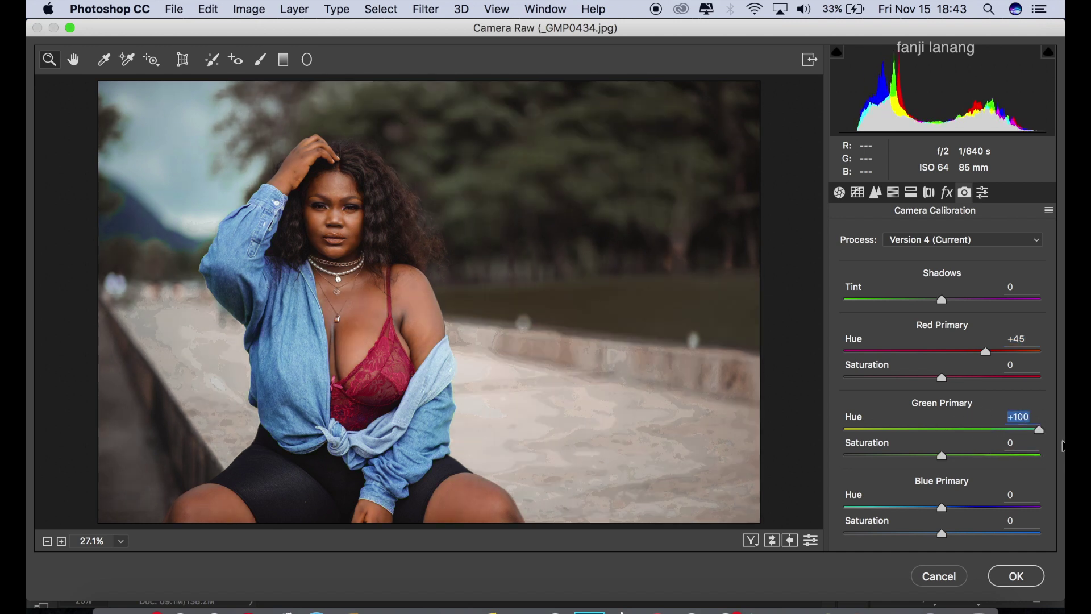
{"action": "left_click_drag", "start_coordinate": [942, 507], "coordinate": [977, 541]}
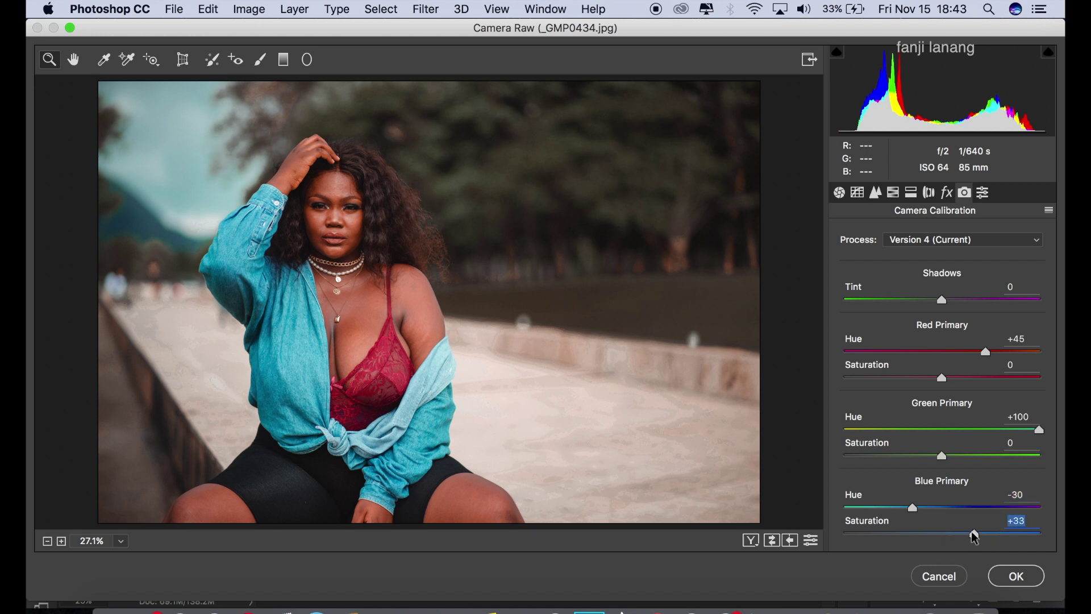
{"action": "left_click", "coordinate": [751, 541]}
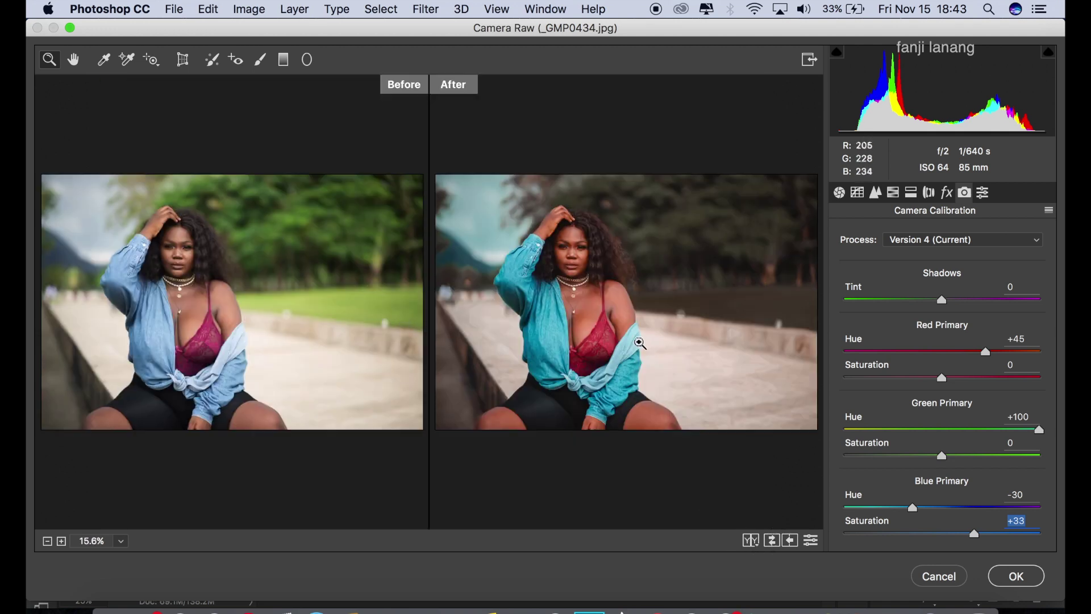
{"action": "left_click", "coordinate": [1020, 579]}
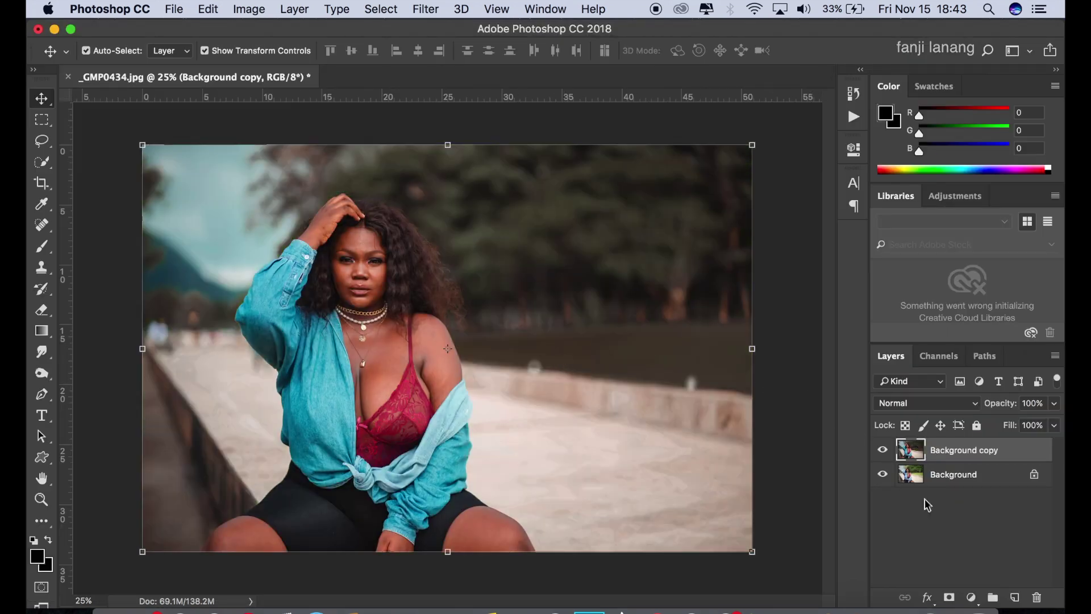
- Add a Color Balance adjustment layer and shift its shadows slightly toward cyan, with Magenta-Green +5 and Yellow-Blue +5
{"action": "left_click", "coordinate": [969, 595]}
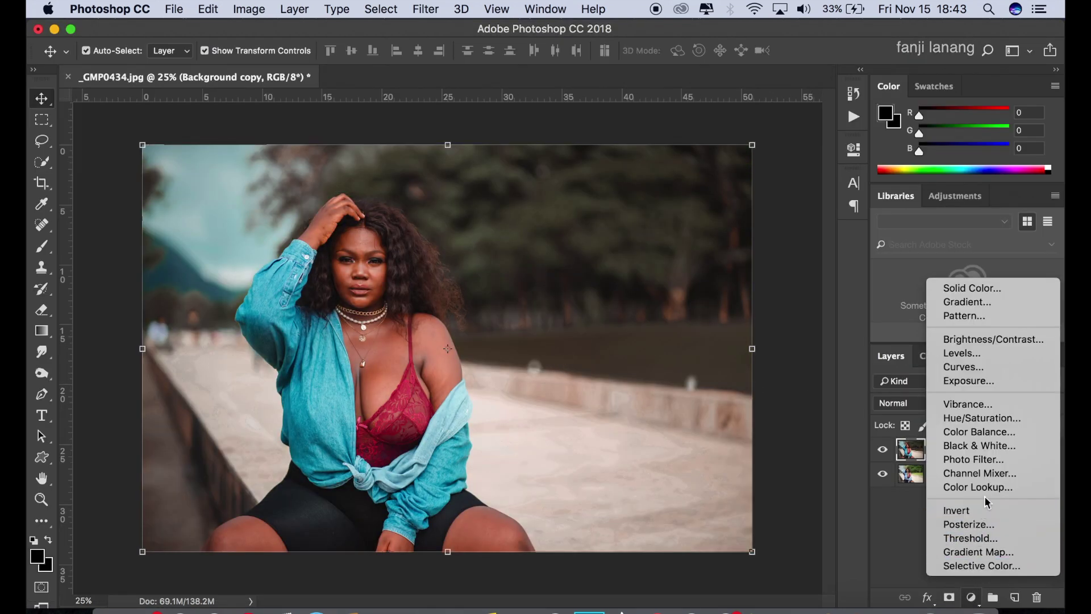
{"action": "left_click", "coordinate": [986, 433]}
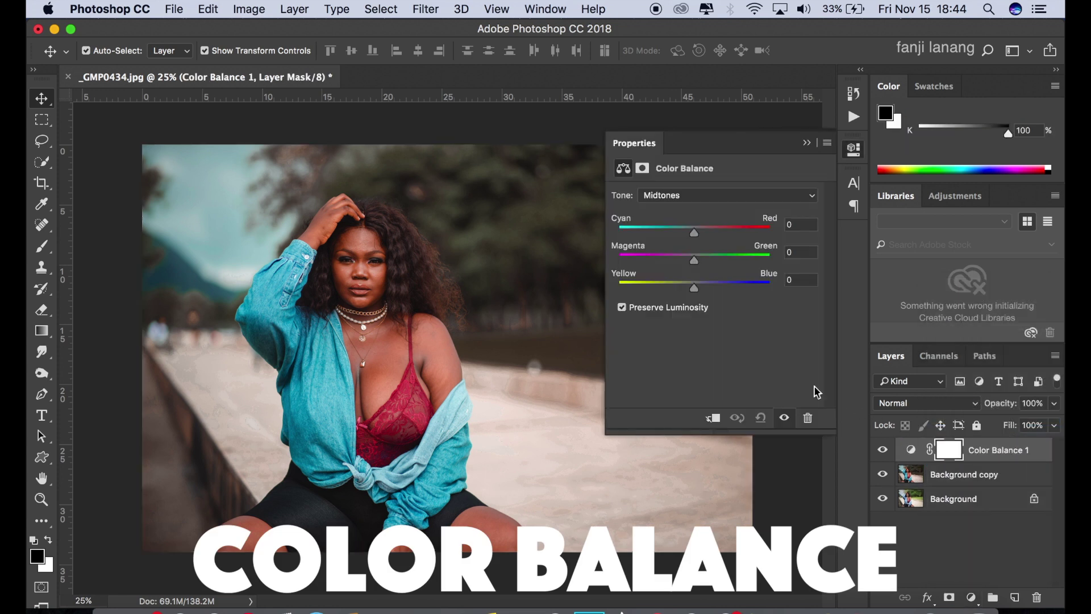
{"action": "left_click", "coordinate": [715, 194]}
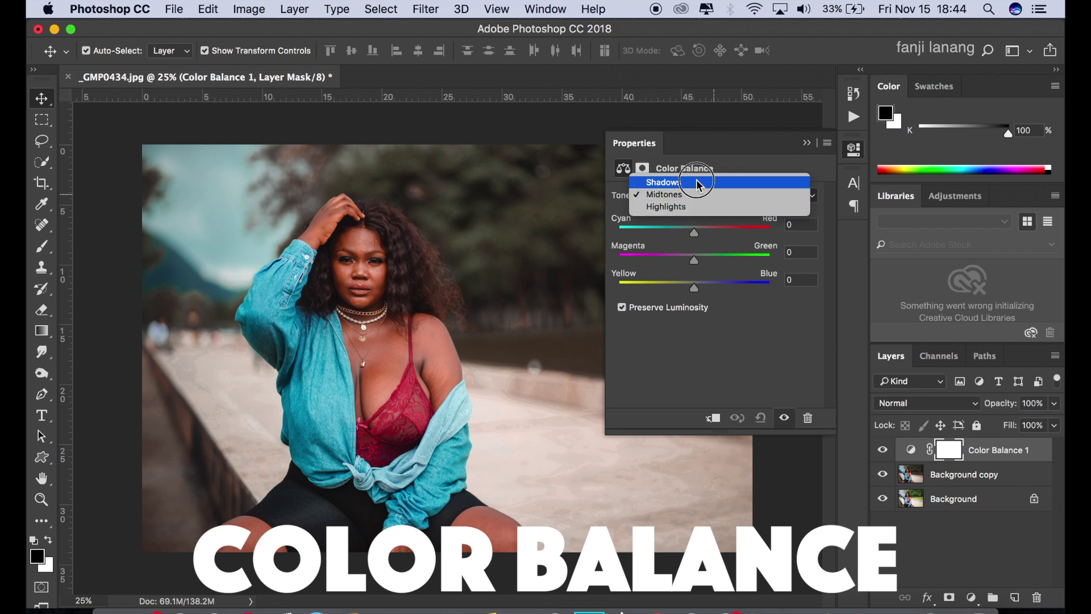
{"action": "left_click", "coordinate": [698, 183]}
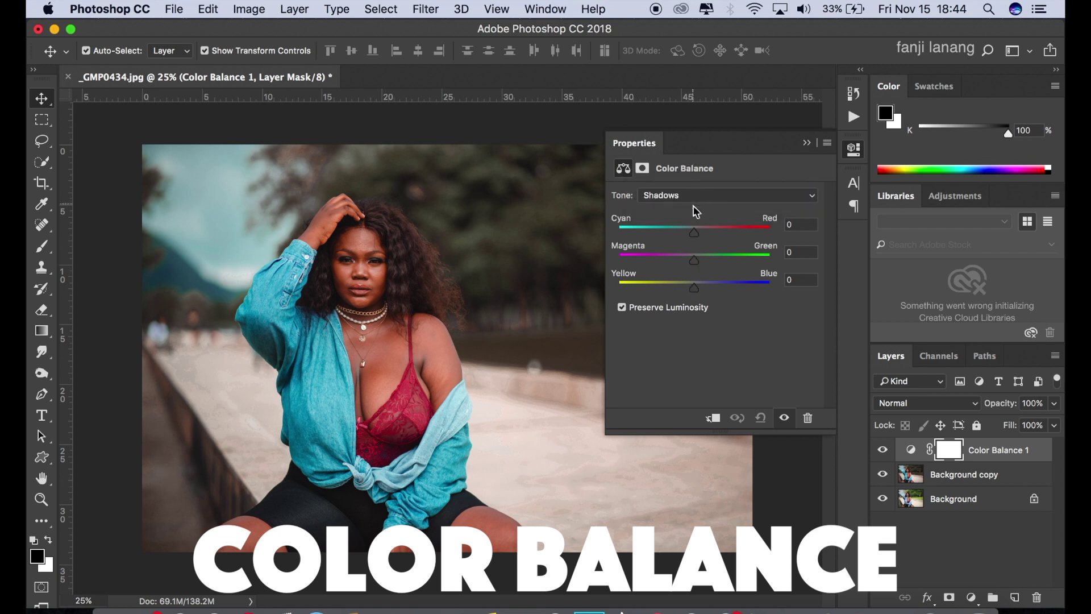
{"action": "left_click_drag", "start_coordinate": [687, 233], "coordinate": [698, 287]}
- Set the Color Balance midtones to Cyan-Red -5, Magenta-Green -5 and Yellow-Blue +5
{"action": "left_click", "coordinate": [735, 199]}
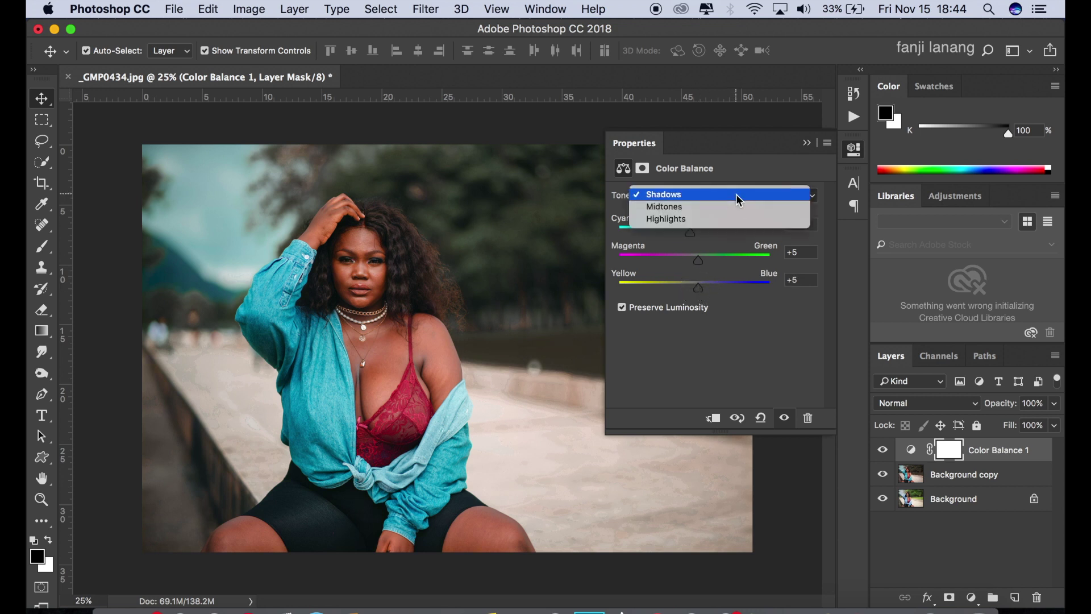
{"action": "left_click", "coordinate": [732, 212]}
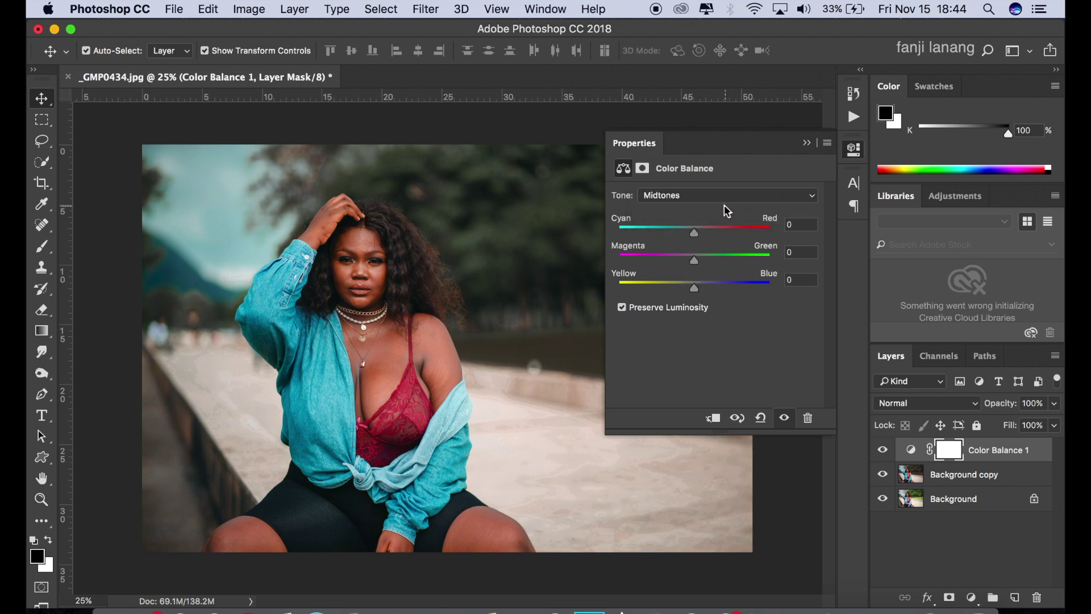
{"action": "left_click_drag", "start_coordinate": [693, 230], "coordinate": [701, 295]}
- Set the Color Balance highlights to Cyan-Red +5 and Yellow-Blue -5, and close the adjustment's properties
{"action": "left_click", "coordinate": [735, 196]}
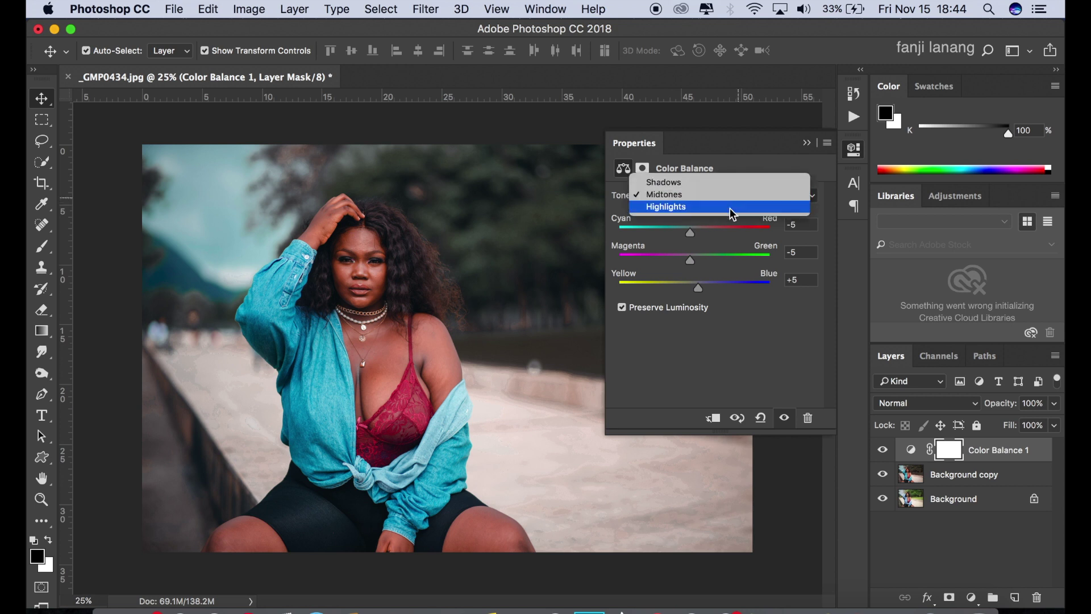
{"action": "left_click", "coordinate": [733, 209]}
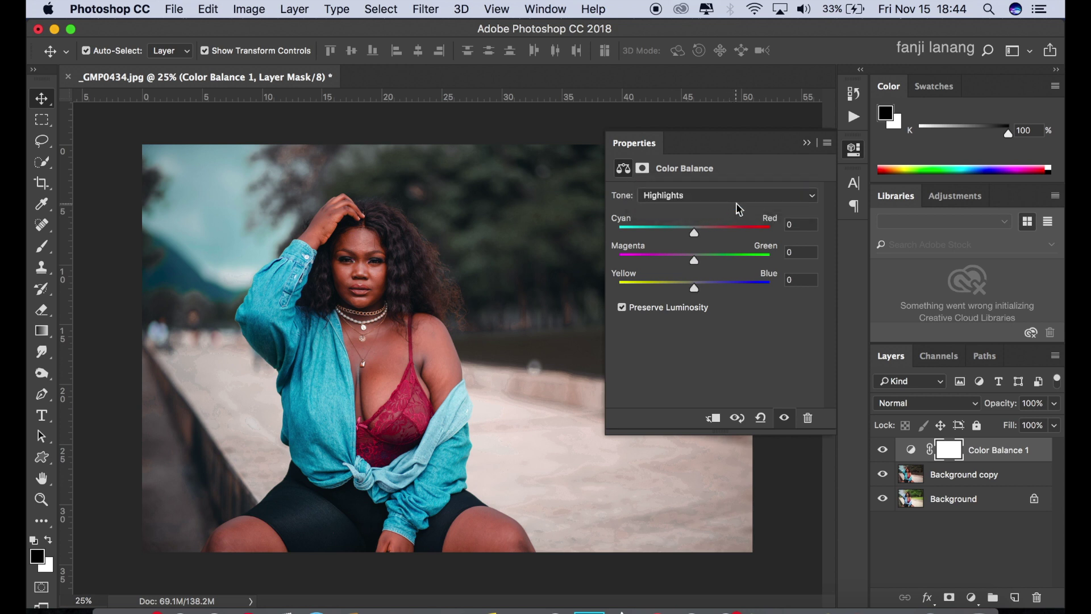
{"action": "left_click_drag", "start_coordinate": [699, 234], "coordinate": [699, 233]}
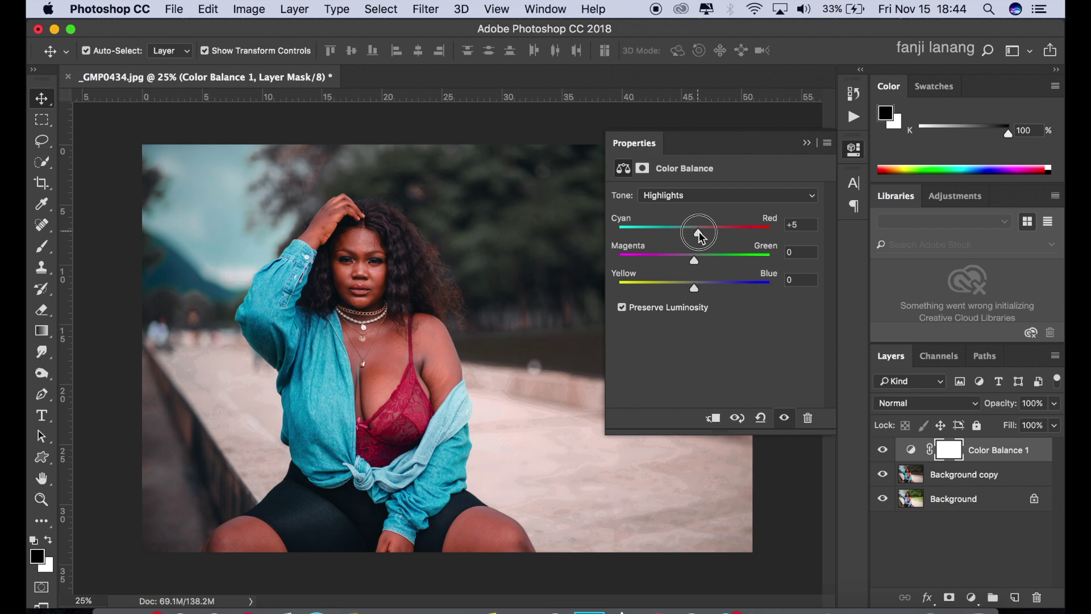
{"action": "left_click_drag", "start_coordinate": [694, 293], "coordinate": [691, 292]}
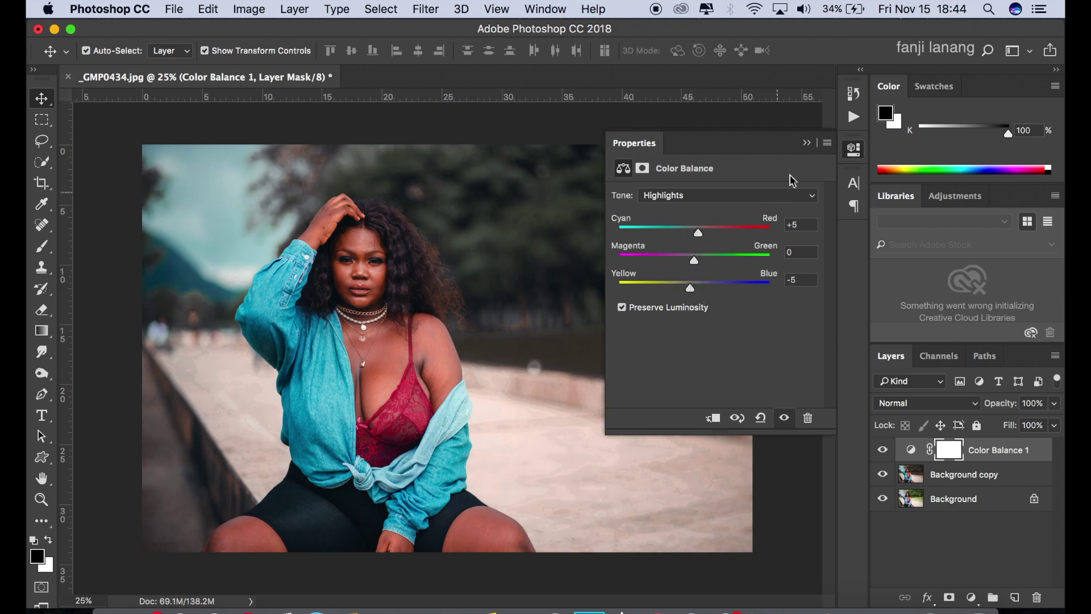
{"action": "left_click", "coordinate": [806, 144]}
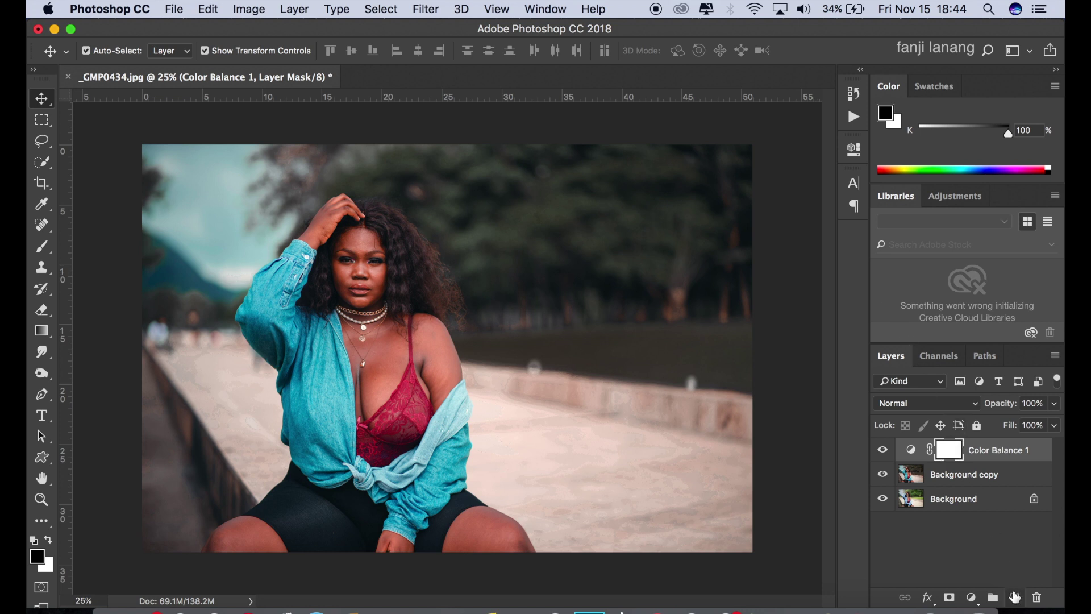
- Create a new layer above the Color Balance and fill it with the merged image using Apply Image in Normal blending
{"action": "left_click", "coordinate": [1015, 596]}
{"action": "left_click", "coordinate": [250, 9]}
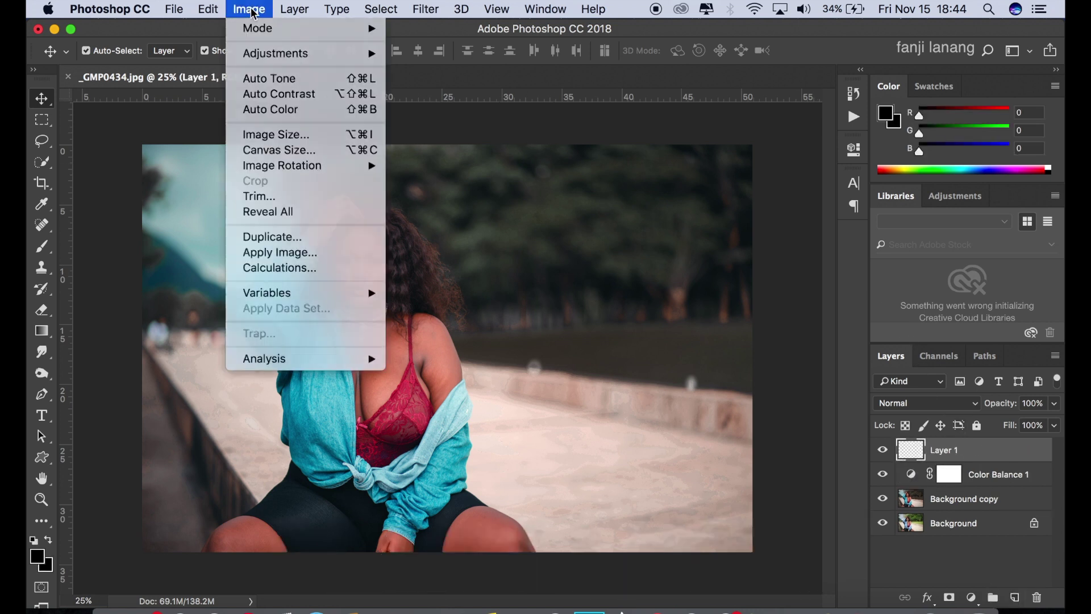
{"action": "left_click", "coordinate": [253, 9]}
{"action": "left_click", "coordinate": [254, 9]}
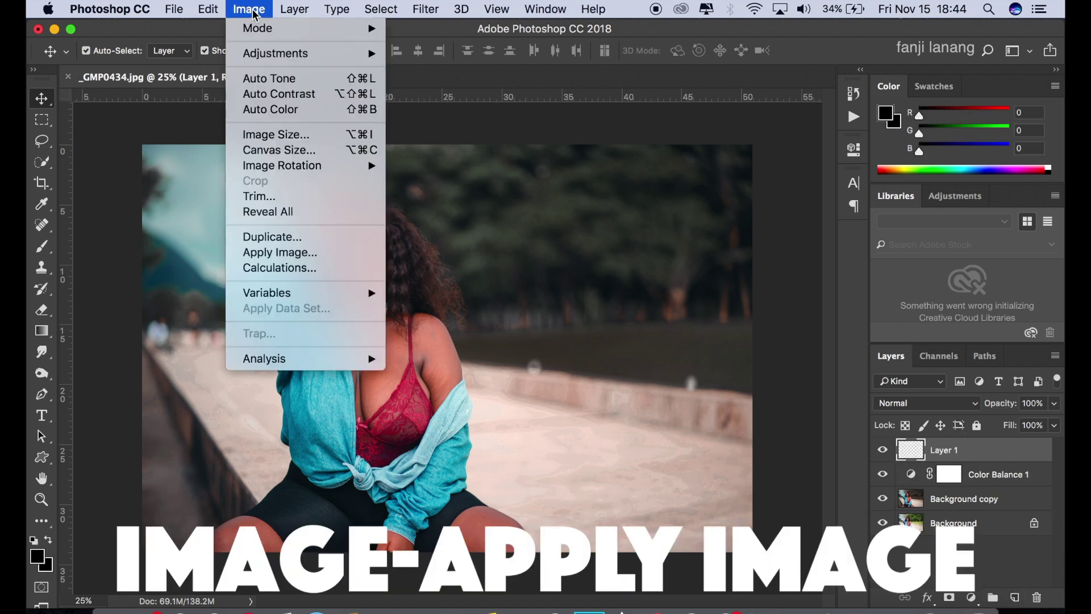
{"action": "left_click", "coordinate": [287, 252]}
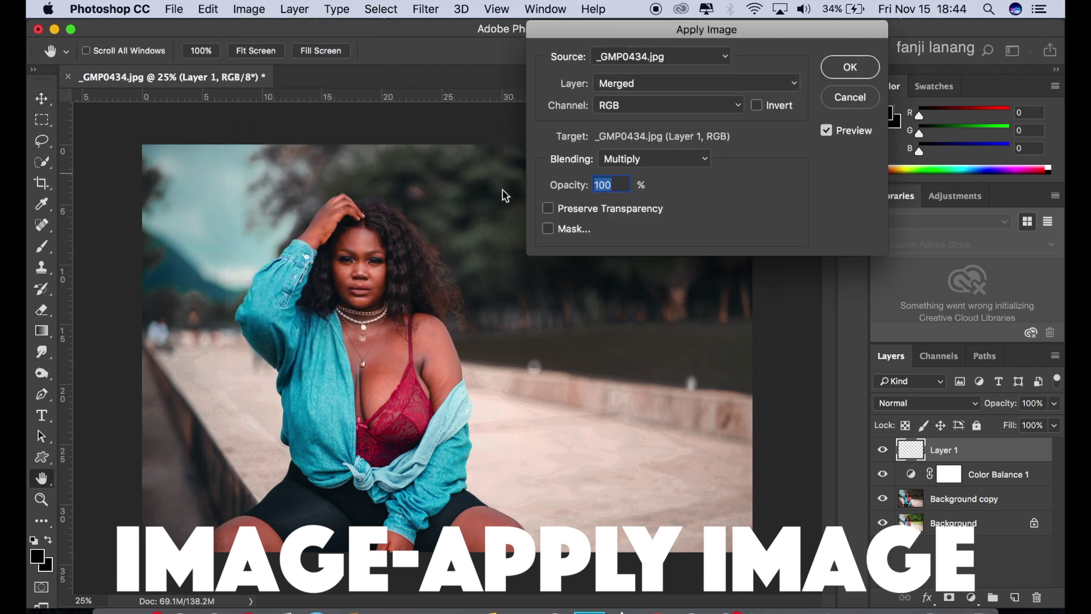
{"action": "left_click", "coordinate": [709, 166]}
{"action": "left_click", "coordinate": [694, 117]}
{"action": "left_click", "coordinate": [846, 68]}
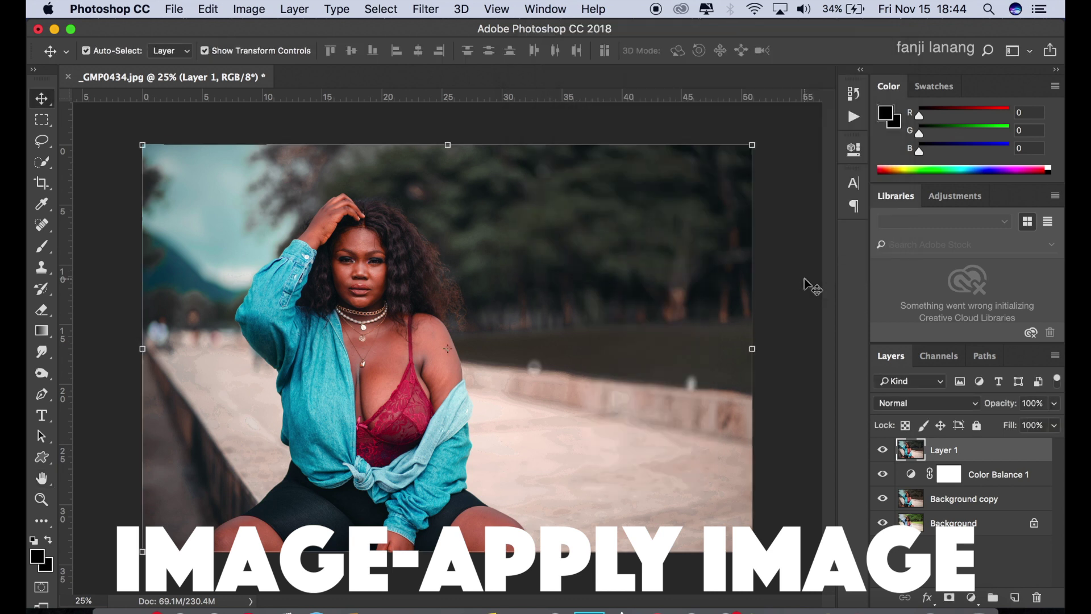
{"action": "left_click", "coordinate": [882, 449]}
{"action": "left_click", "coordinate": [882, 449]}
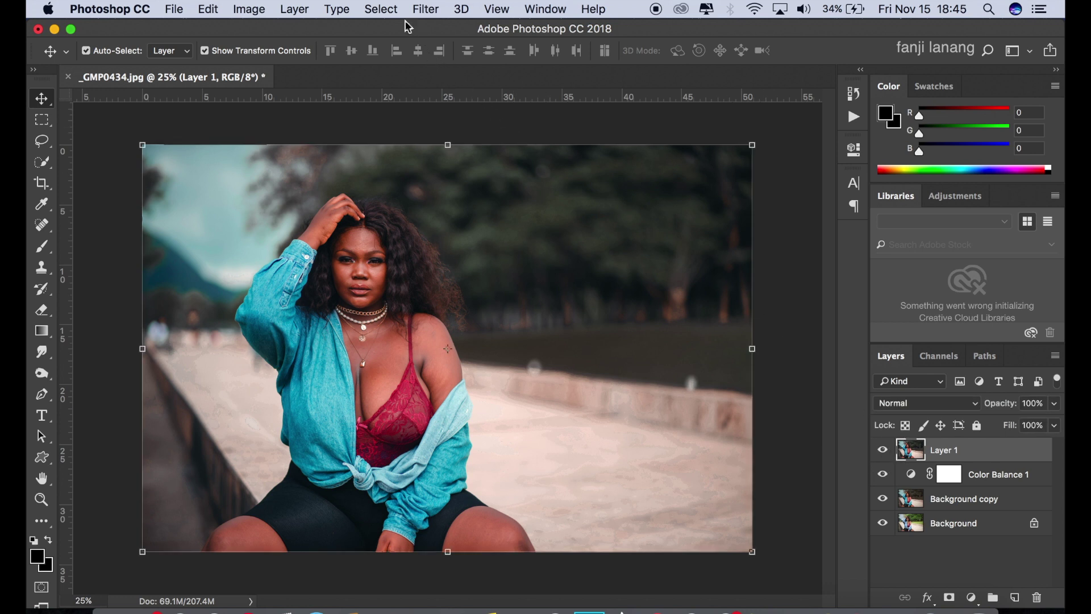
- Smooth the skin on Layer 1 with the Imagenomic Portraiture filter using the Default preset, output to a new layer
{"action": "left_click", "coordinate": [426, 9]}
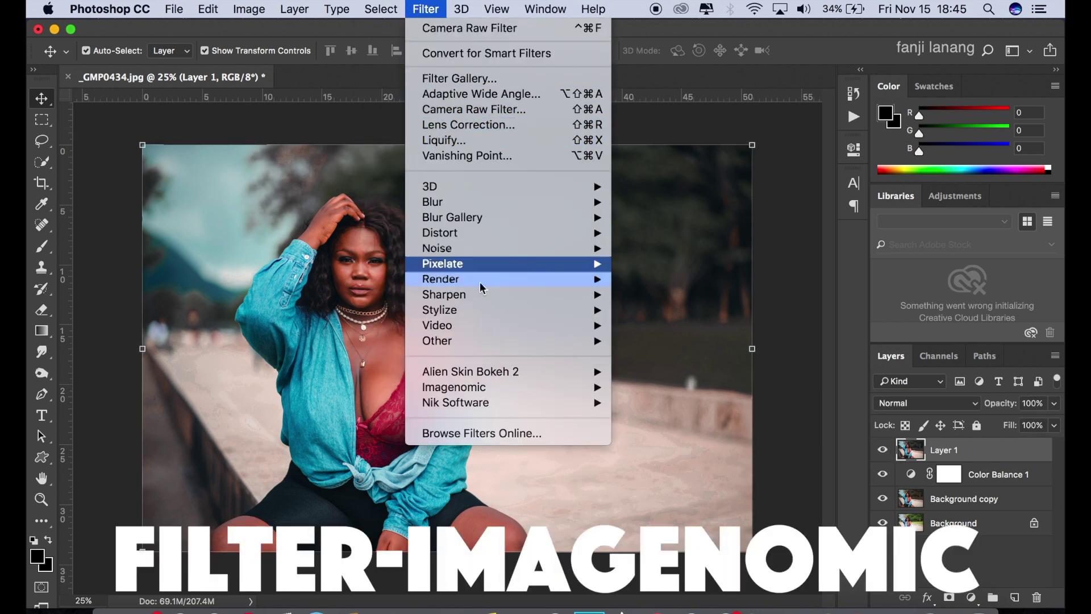
{"action": "mouse_move", "coordinate": [530, 389]}
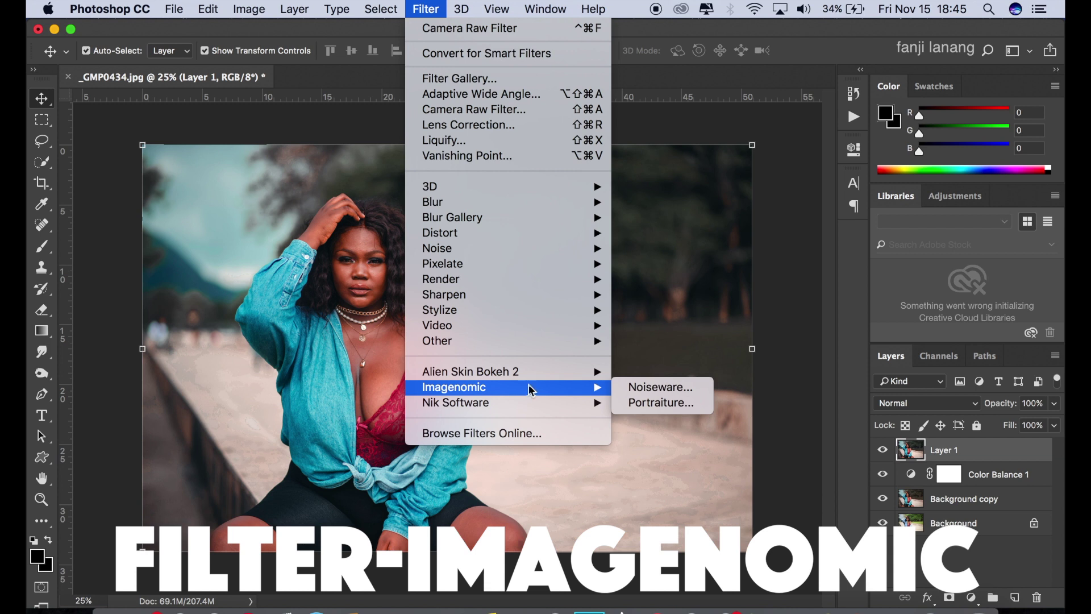
{"action": "left_click", "coordinate": [671, 401]}
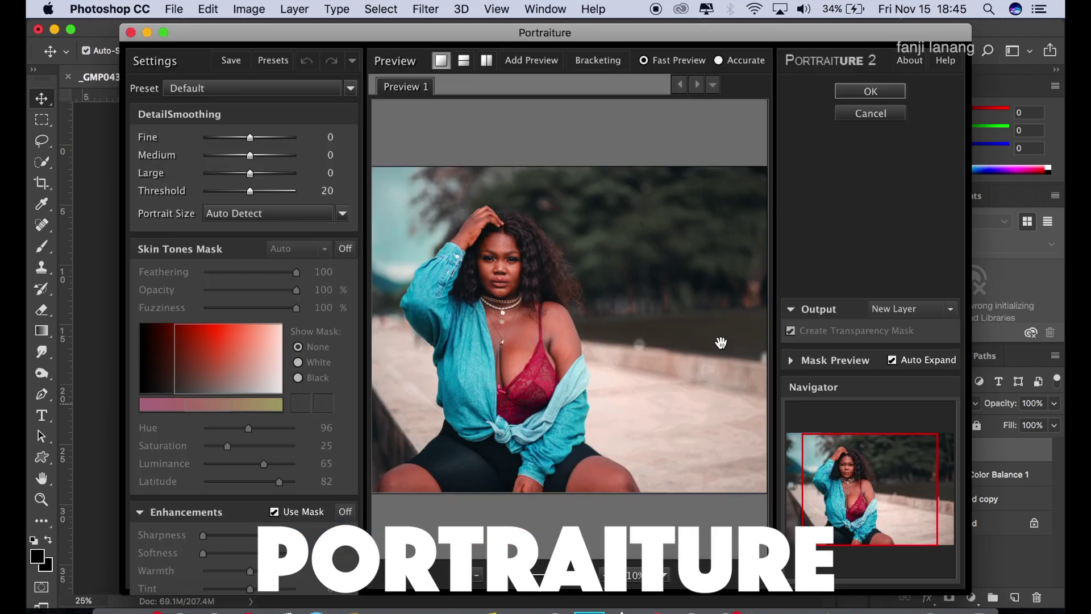
{"action": "left_click", "coordinate": [861, 93]}
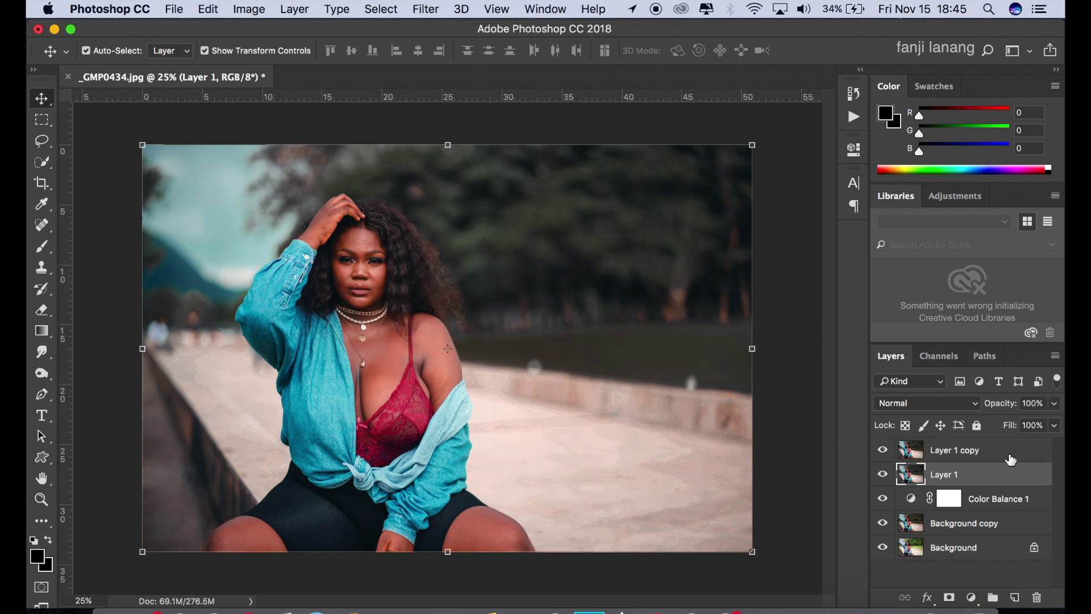
- Reduce the opacity of the smoothed Layer 1 copy to 70%
{"action": "left_click", "coordinate": [985, 453]}
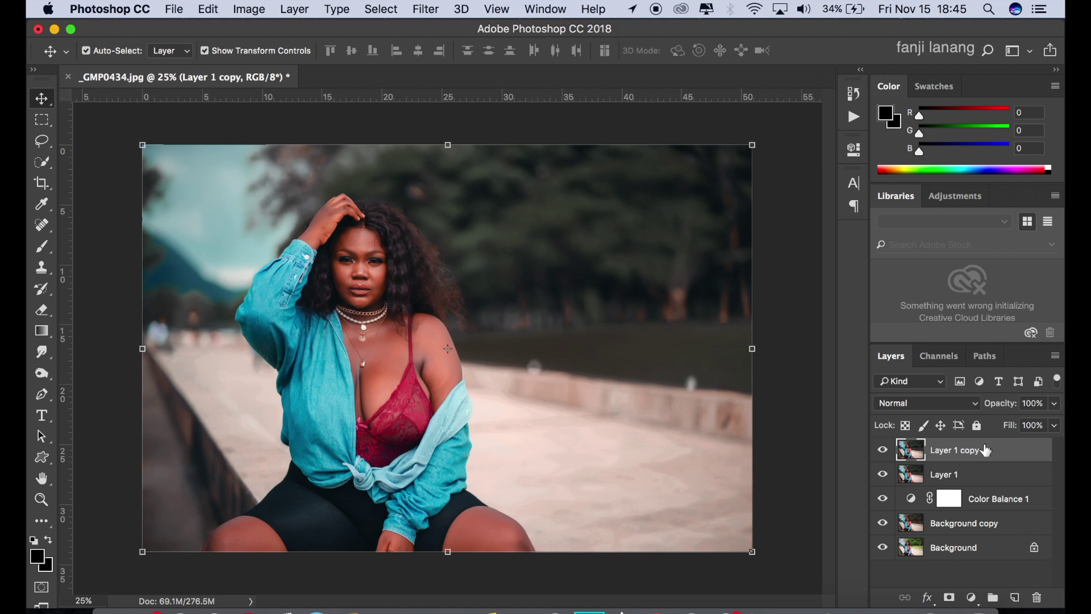
{"action": "left_click", "coordinate": [1053, 405]}
{"action": "left_click", "coordinate": [1038, 423]}
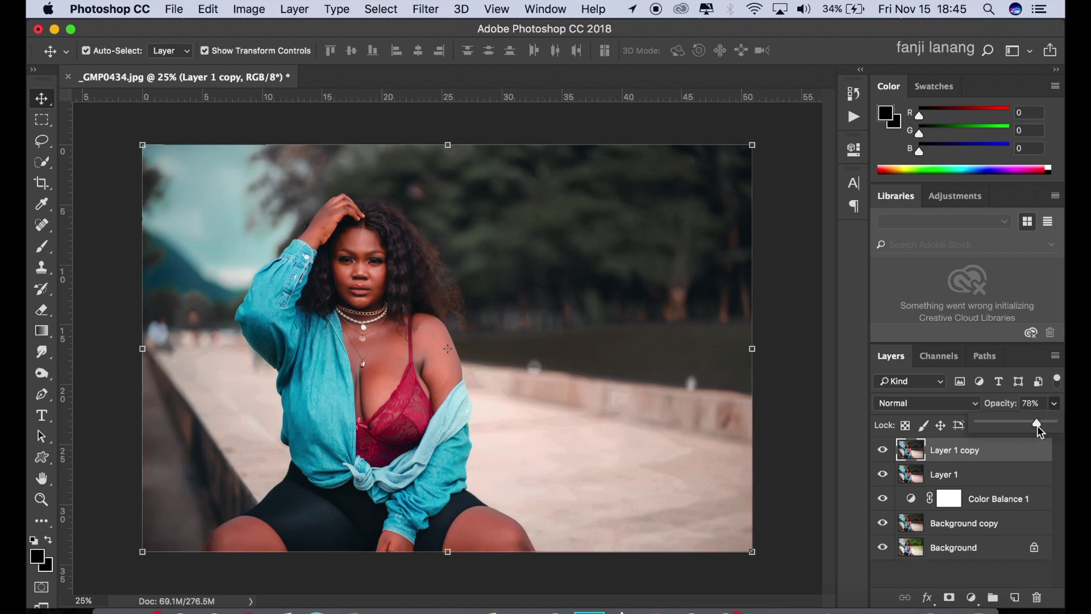
{"action": "left_click_drag", "start_coordinate": [1038, 425], "coordinate": [1034, 443]}
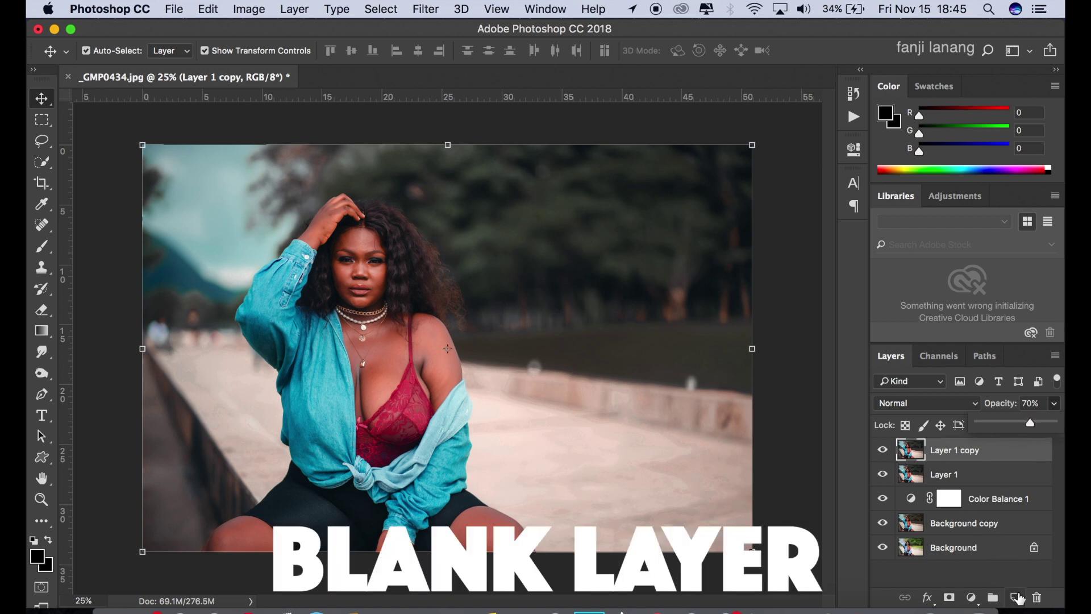
- Add a blank layer on top and fill it with the merged RGB image using Apply Image, Normal blending at 100% opacity
{"action": "left_click", "coordinate": [1015, 598]}
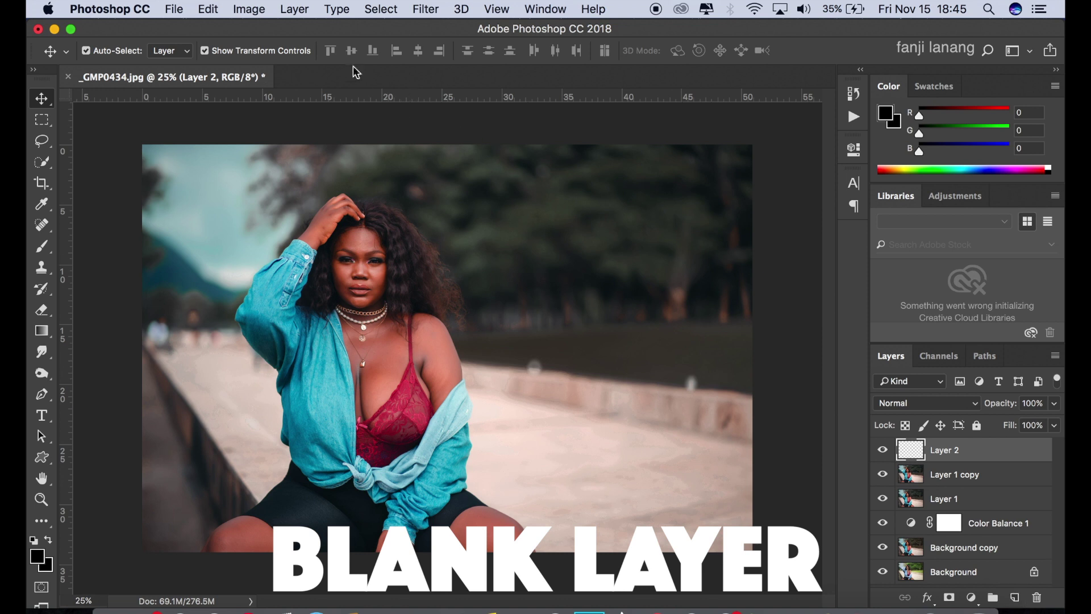
{"action": "left_click", "coordinate": [260, 10]}
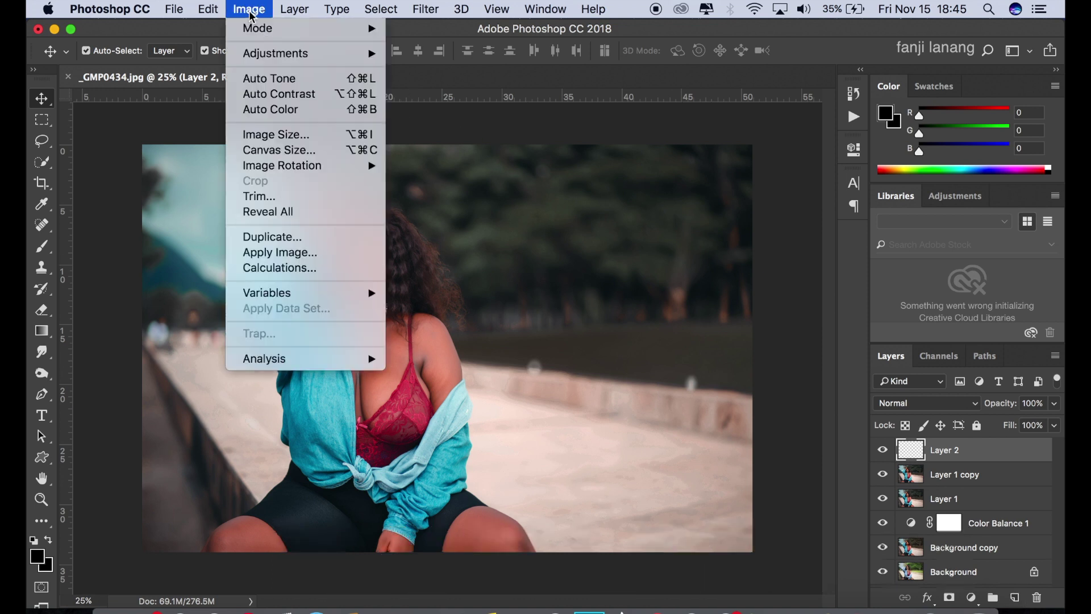
{"action": "left_click", "coordinate": [314, 257]}
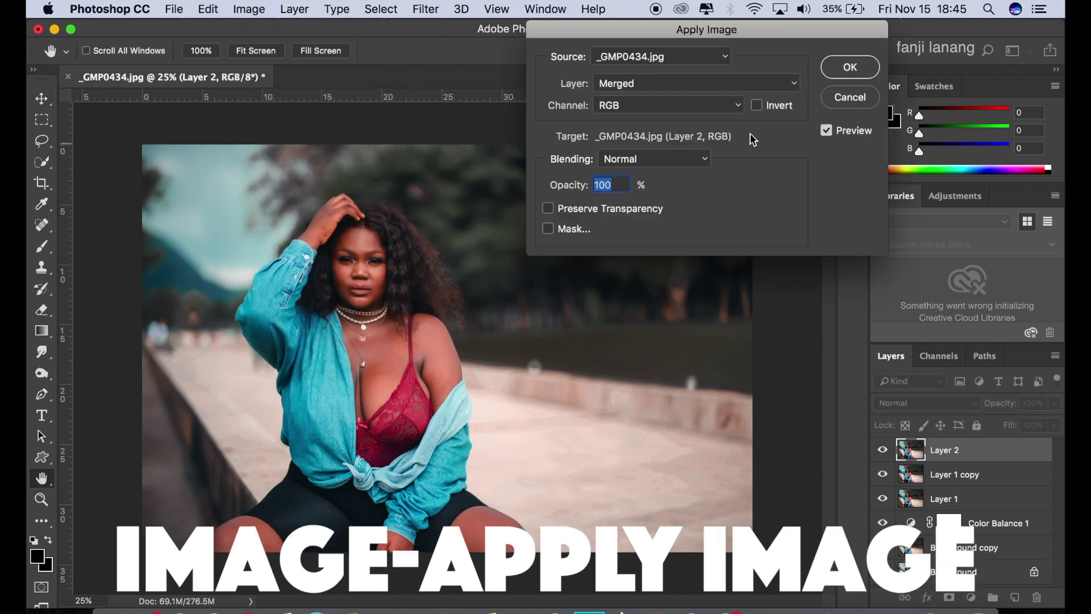
{"action": "left_click", "coordinate": [849, 68]}
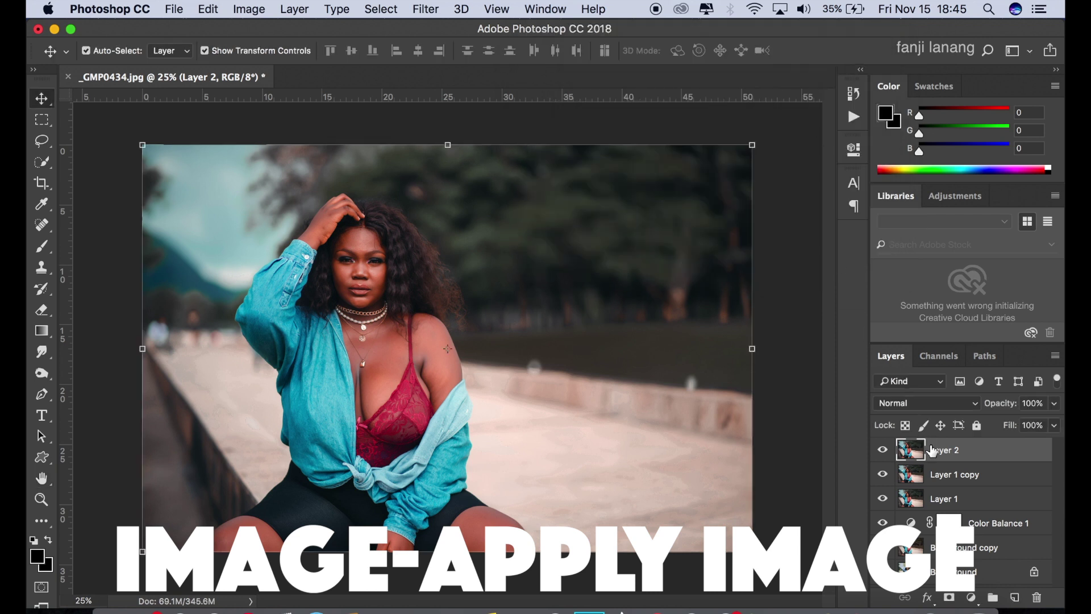
- Apply a High Pass filter with a 3.0 pixel radius to Layer 2
{"action": "left_click", "coordinate": [426, 9]}
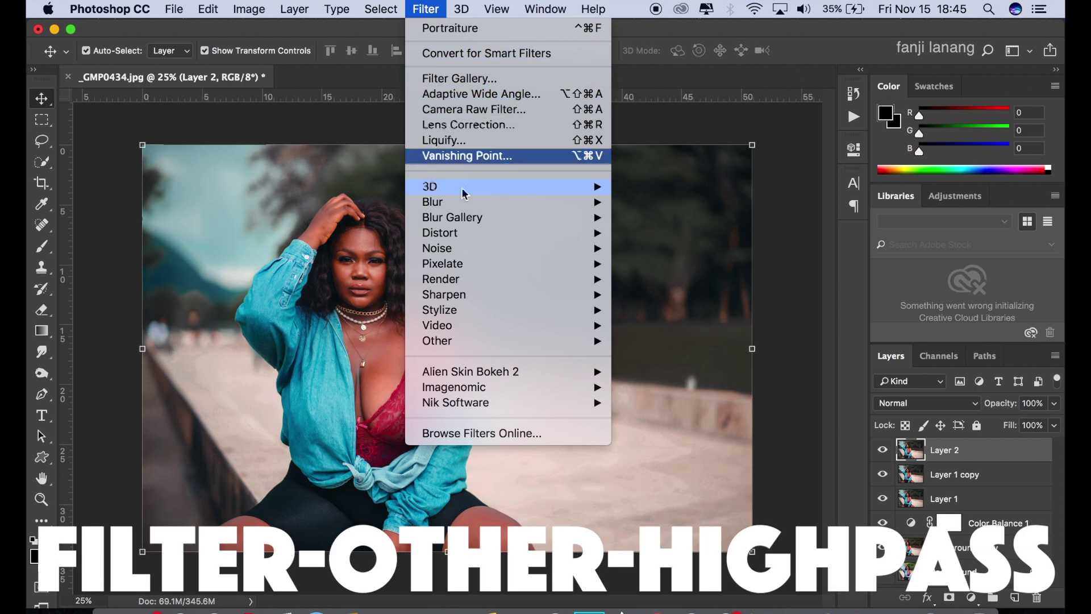
{"action": "mouse_move", "coordinate": [514, 342]}
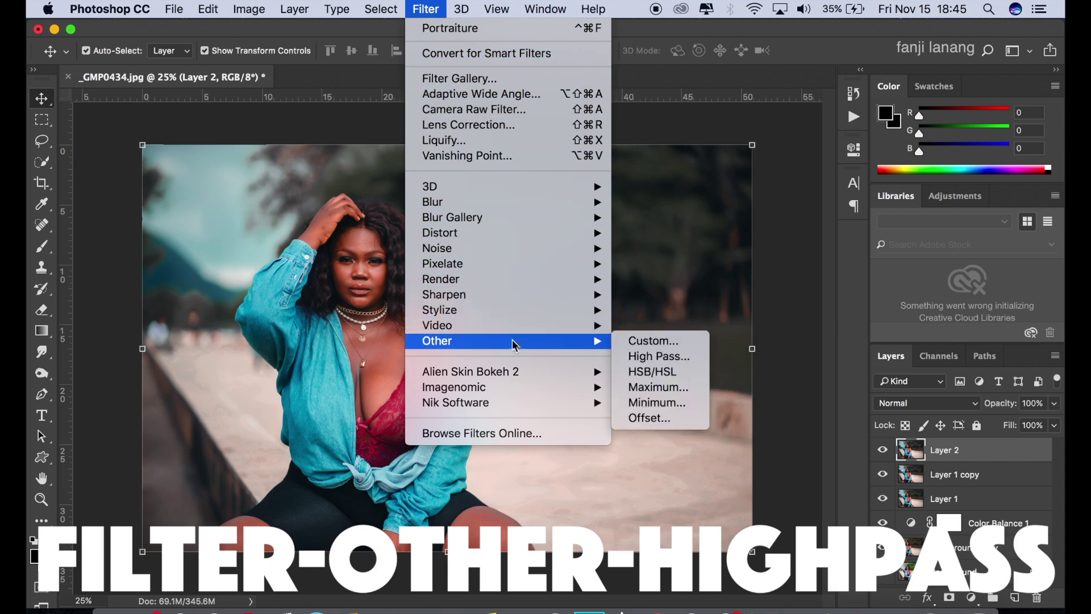
{"action": "left_click", "coordinate": [675, 357]}
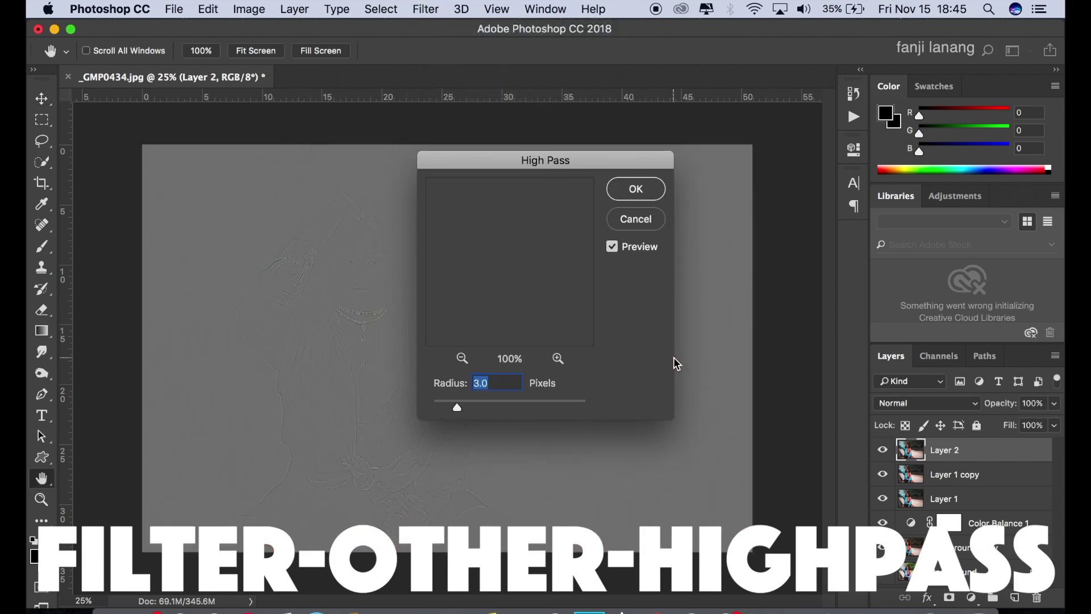
{"action": "left_click", "coordinate": [499, 383]}
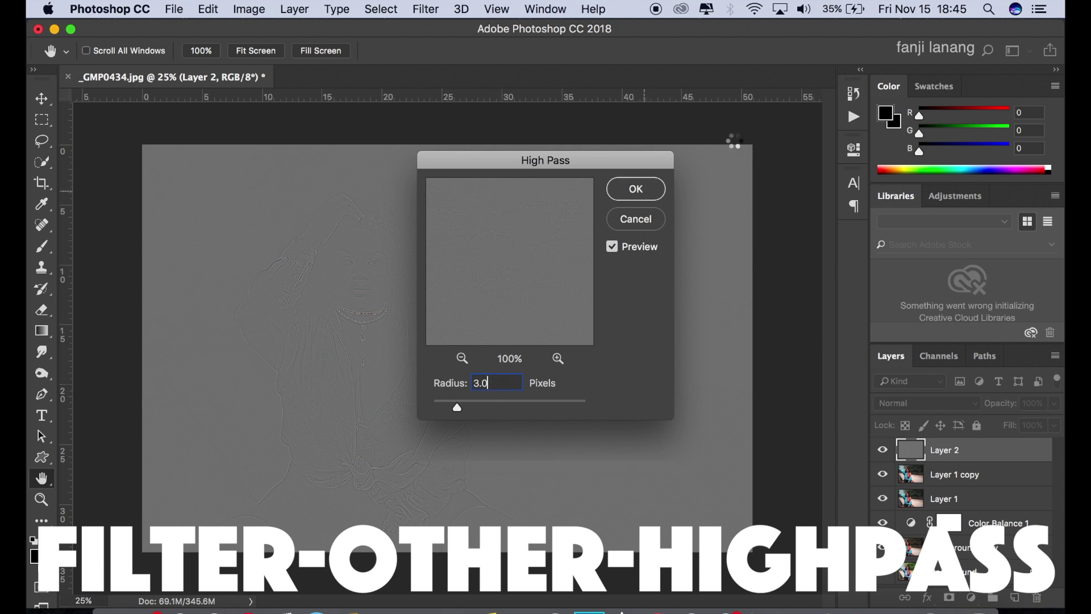
{"action": "key", "text": "Return"}
- Change the blending mode of the High Pass layer to Overlay to sharpen the portrait
{"action": "key", "text": "v"}
{"action": "left_click", "coordinate": [936, 403]}
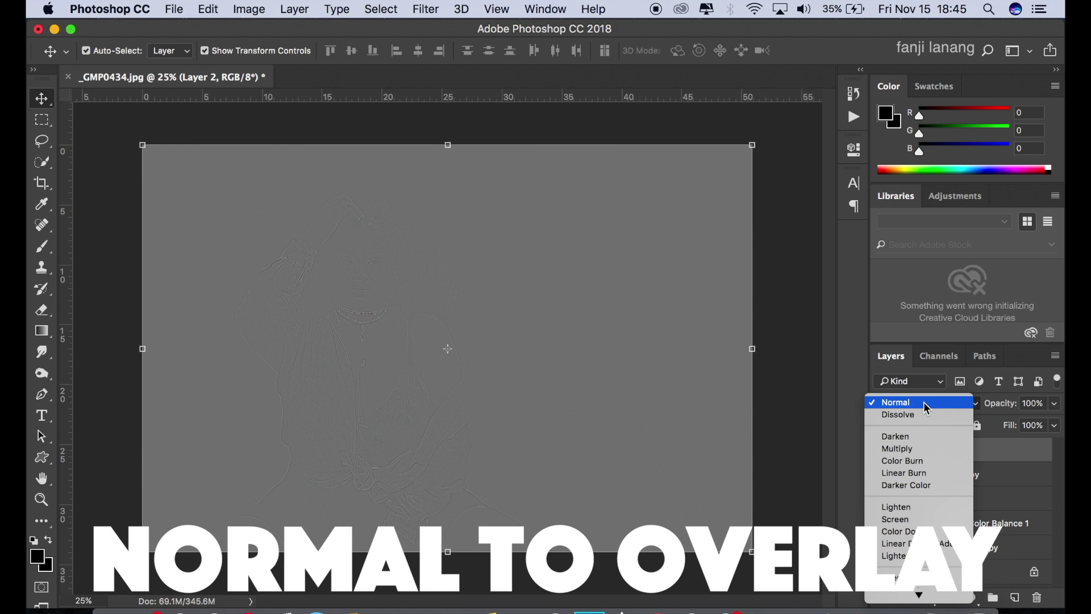
{"action": "mouse_move", "coordinate": [921, 592]}
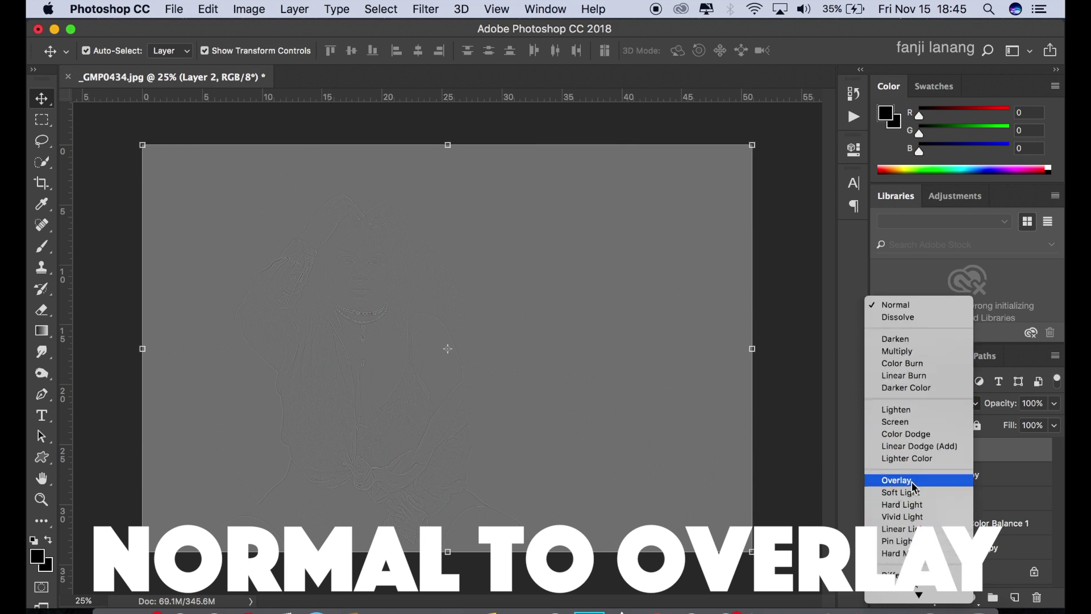
{"action": "left_click", "coordinate": [912, 482]}
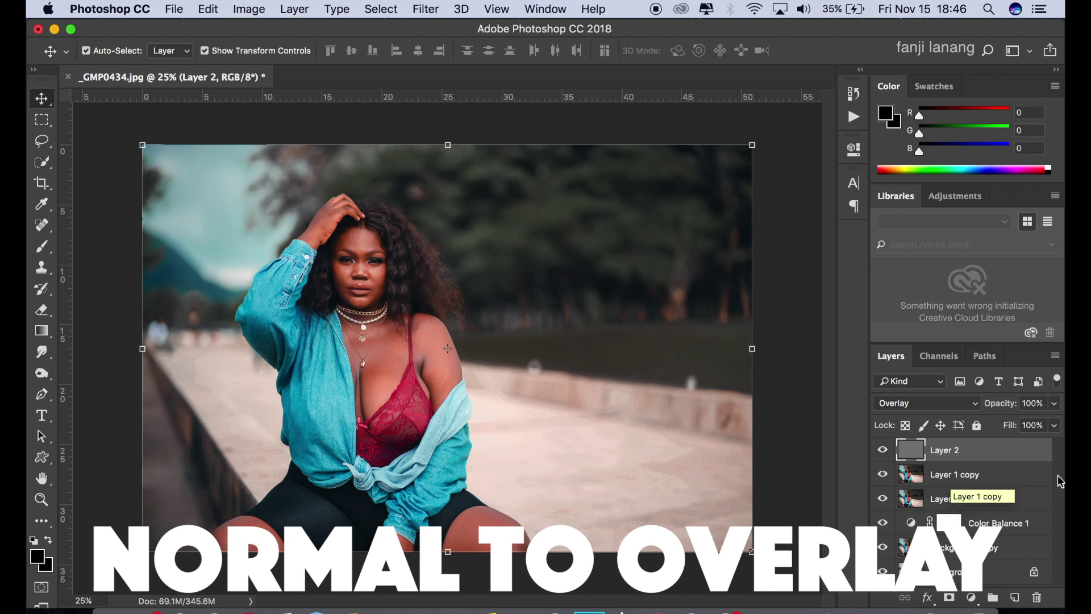
- Add a blank layer on top and stamp the 800 px signature brush in white near the photo's lower-right corner
{"action": "left_click", "coordinate": [1016, 598]}
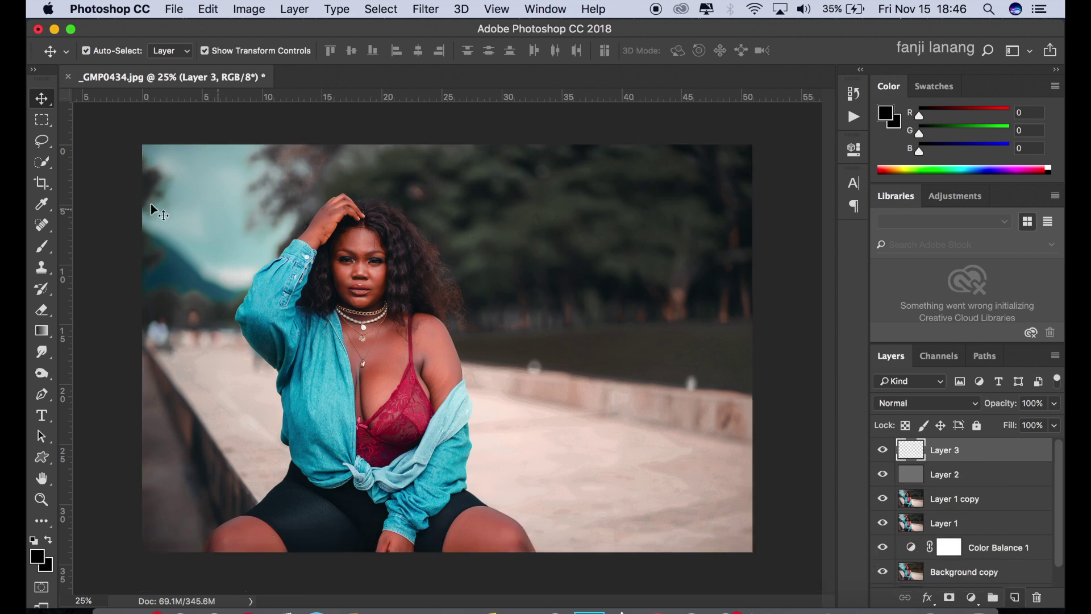
{"action": "left_click", "coordinate": [38, 248]}
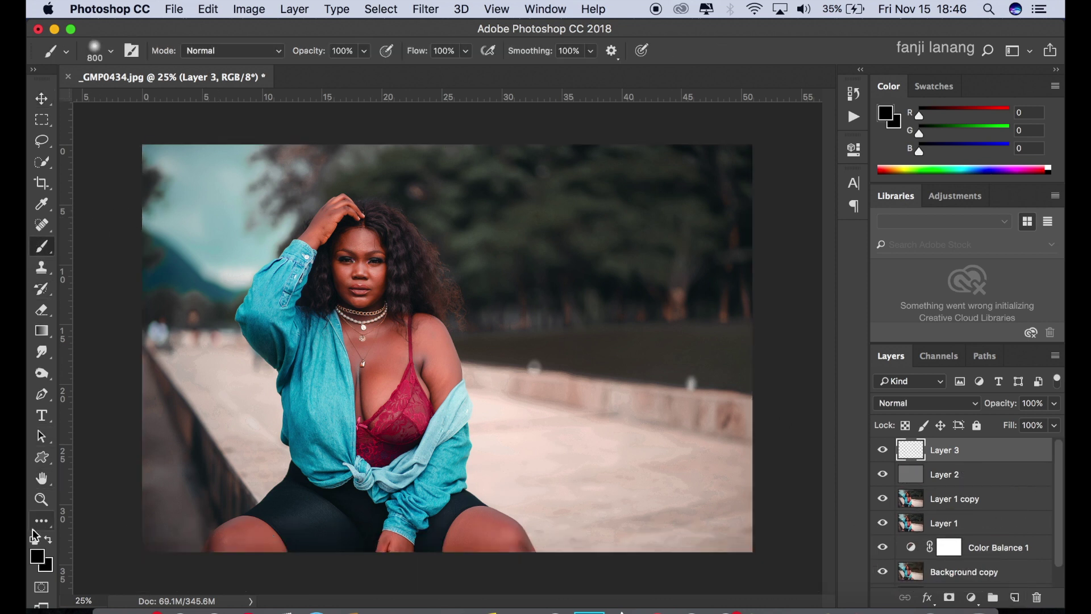
{"action": "left_click", "coordinate": [48, 540]}
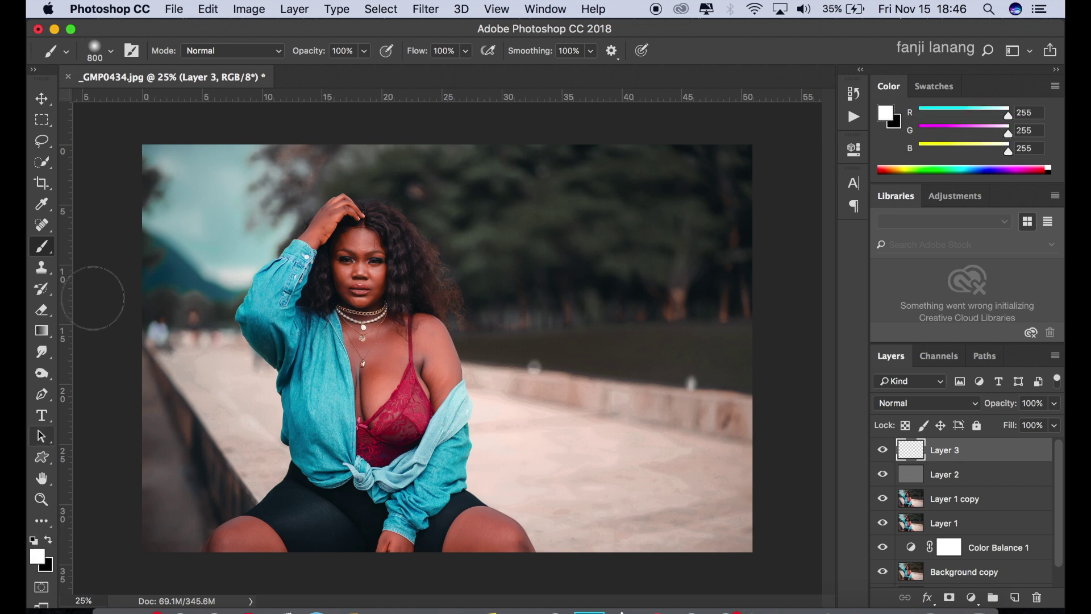
{"action": "left_click", "coordinate": [111, 52]}
{"action": "left_click", "coordinate": [105, 179]}
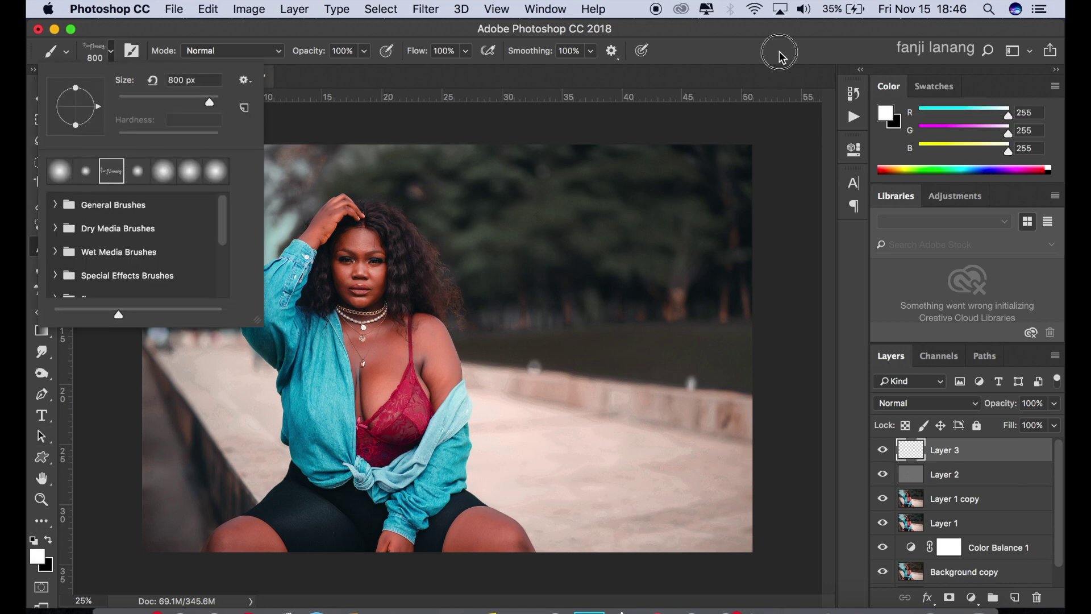
{"action": "key", "text": "Return"}
{"action": "left_click", "coordinate": [698, 528]}
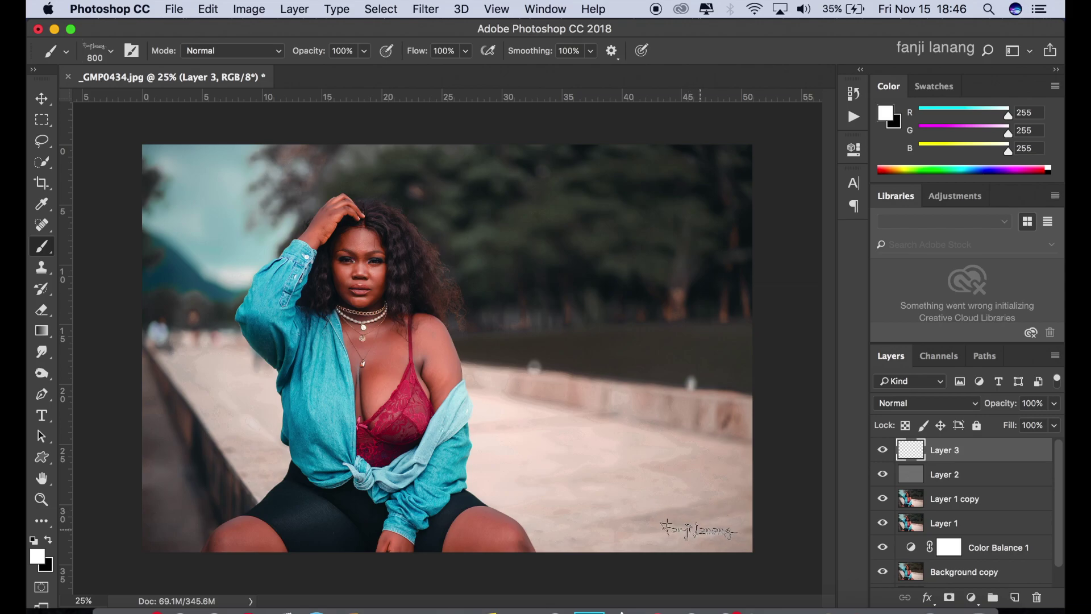